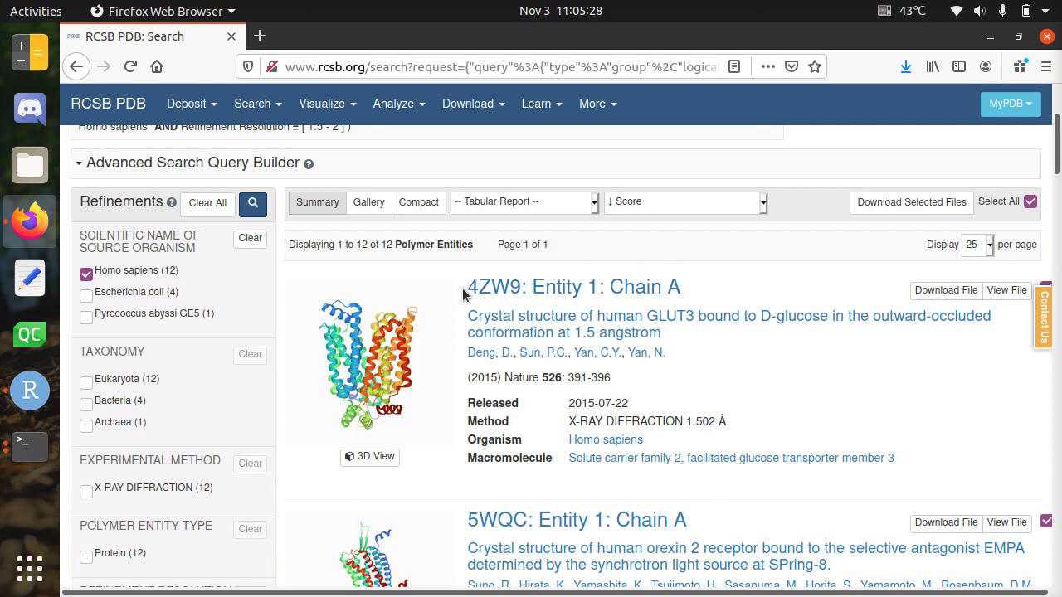
Select the 4ZW9 entry ID in the first RCSB PDB search result
drag(470, 286, 522, 288)
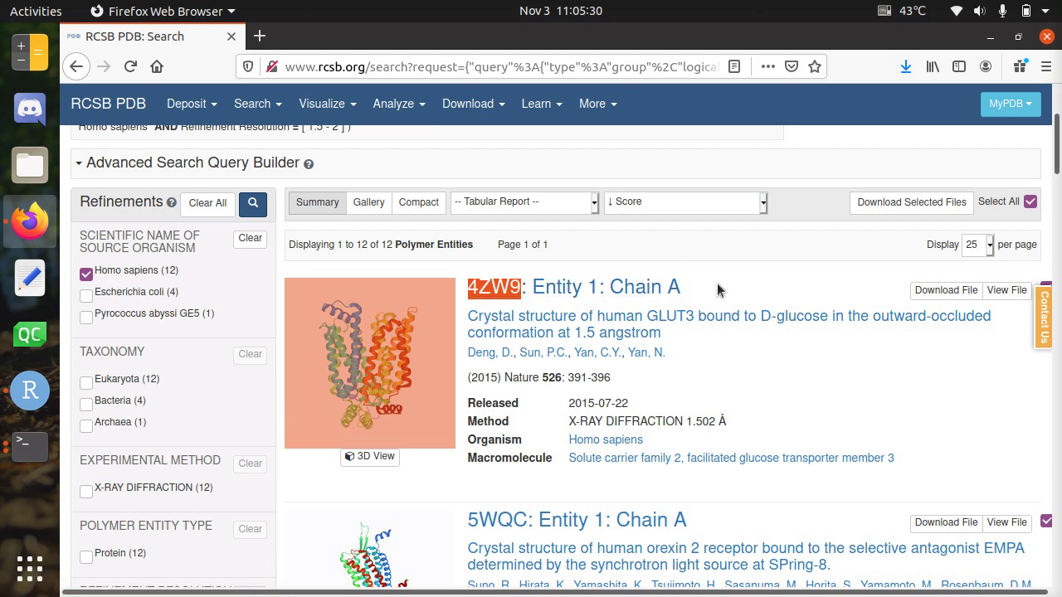
In a new private tab, run a web search for 'ncbi'
key(ctrl+t)
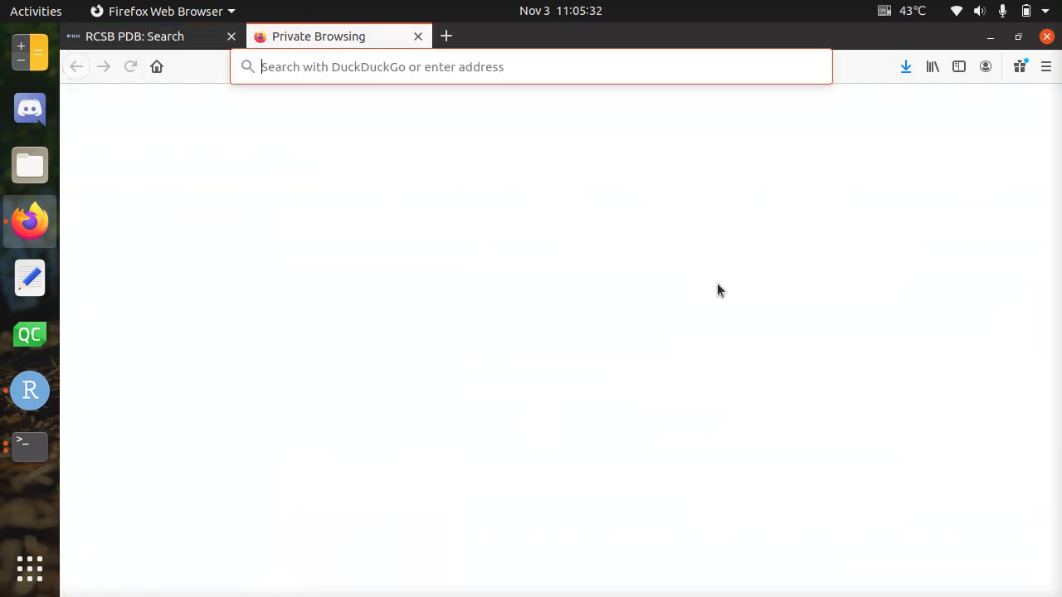
key(ctrl+w)
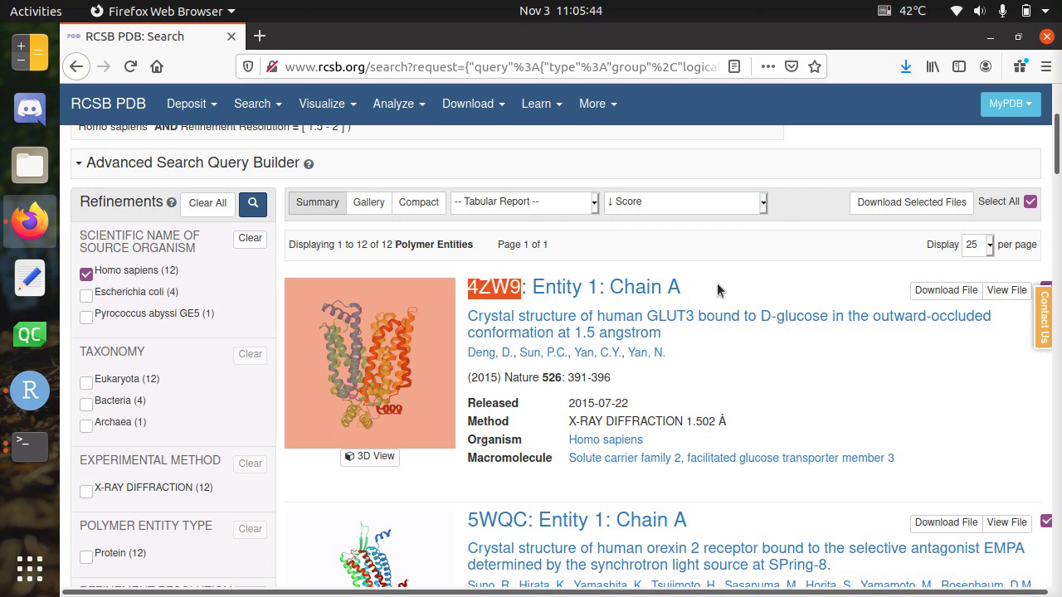
key(ctrl+t)
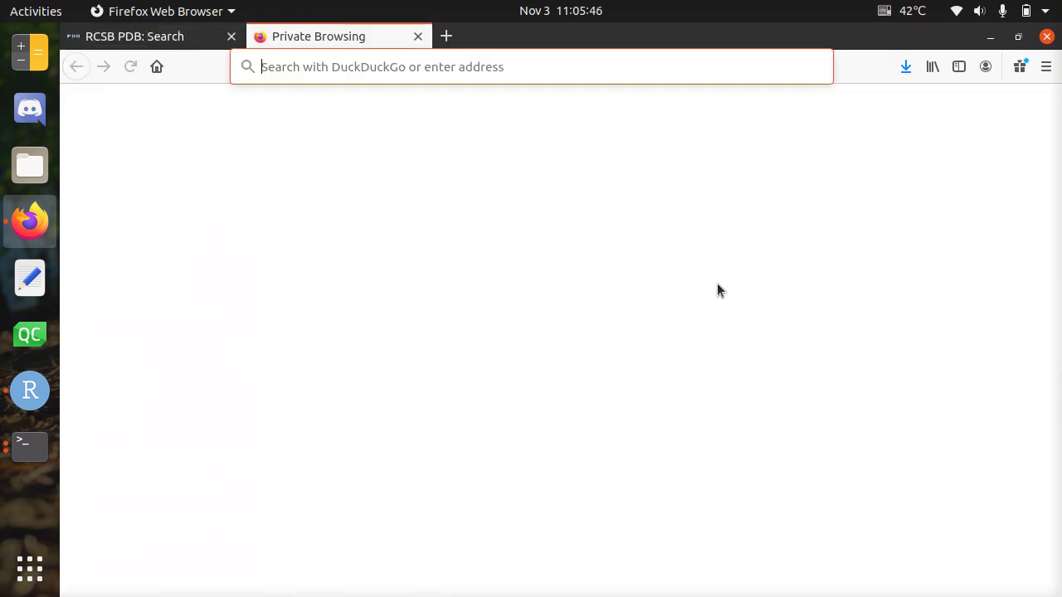
text(ncbi)
key(Return)
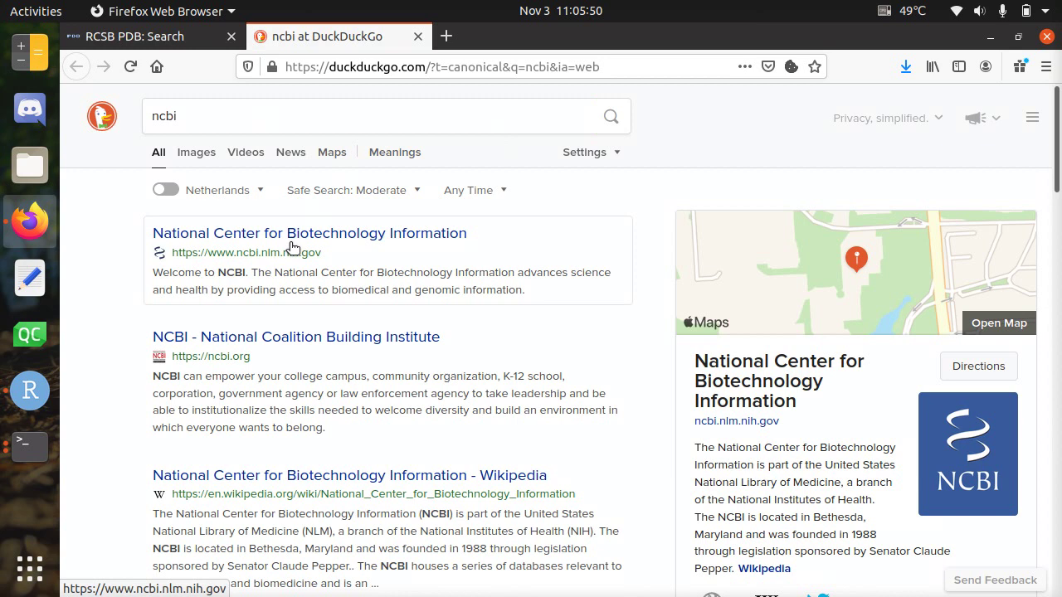
On the NCBI site, paste the copied 4ZW9 result title as the search term, trimmed to 4ZW9
click(292, 242)
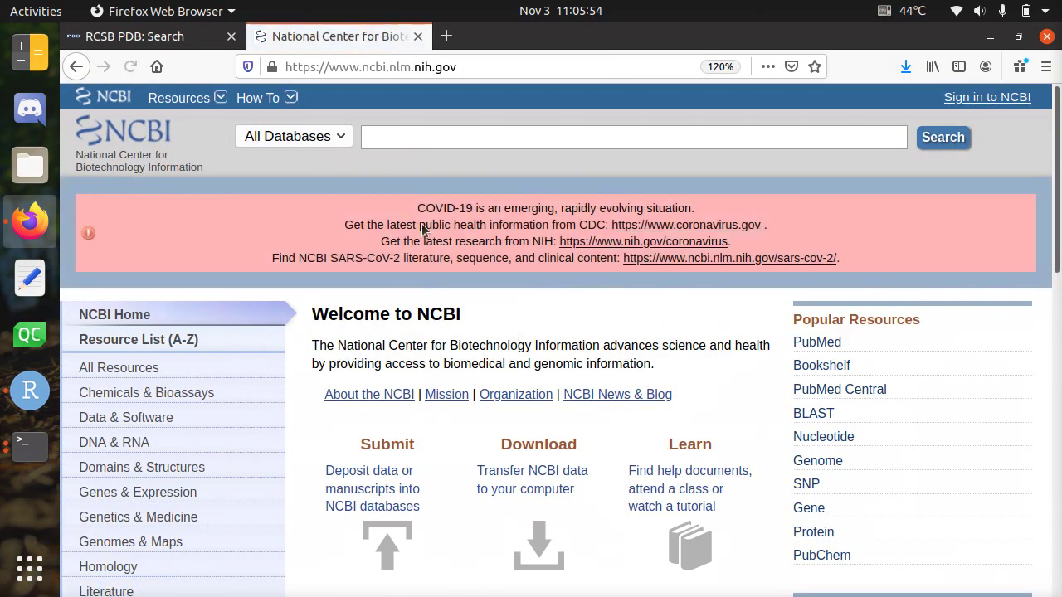
key(ctrl+Tab)
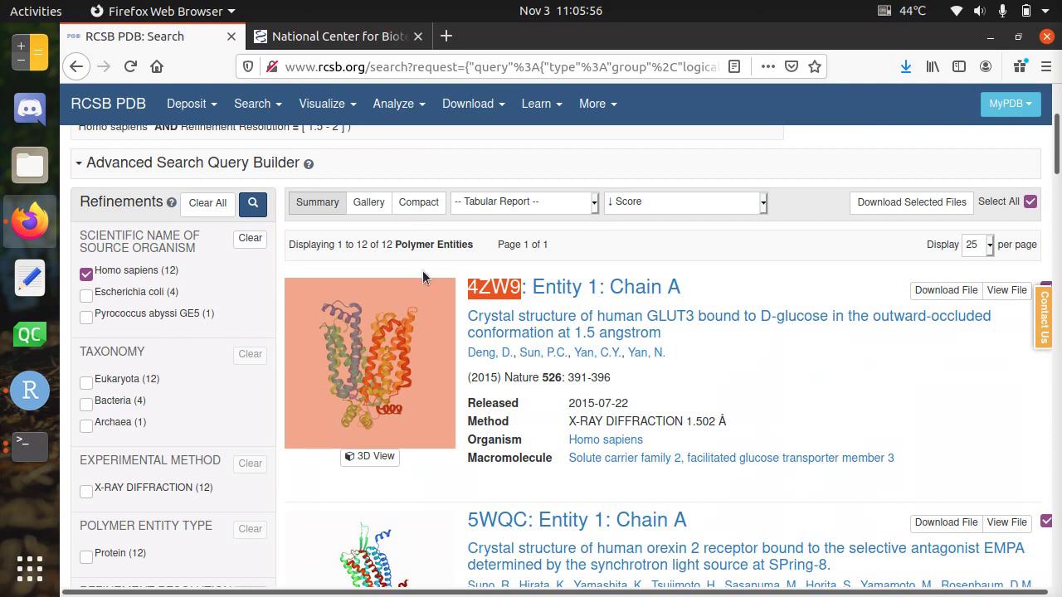
drag(703, 295, 470, 300)
key(ctrl+c)
key(ctrl+Tab)
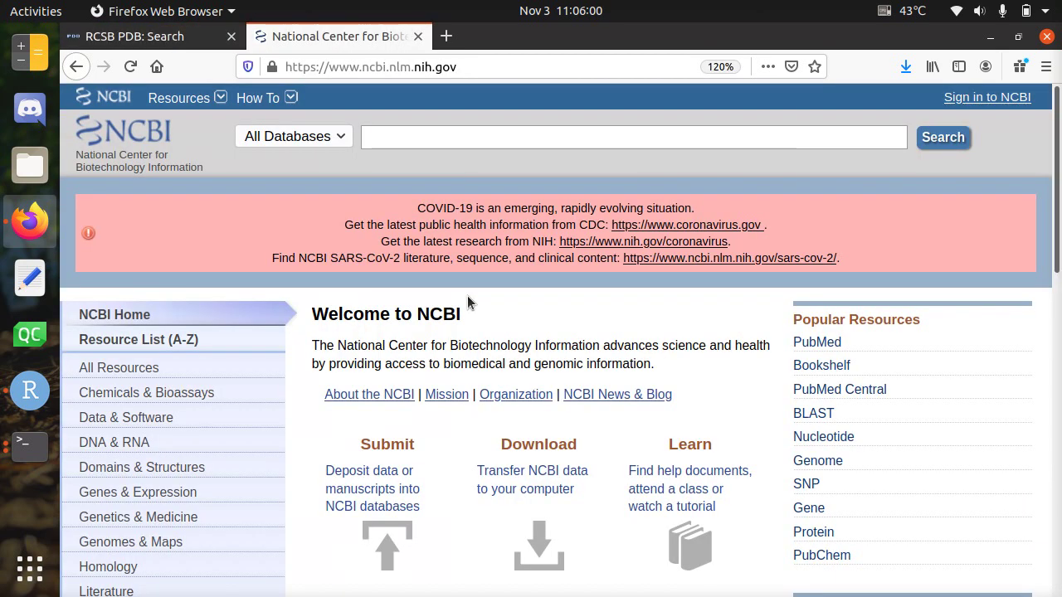
click(428, 133)
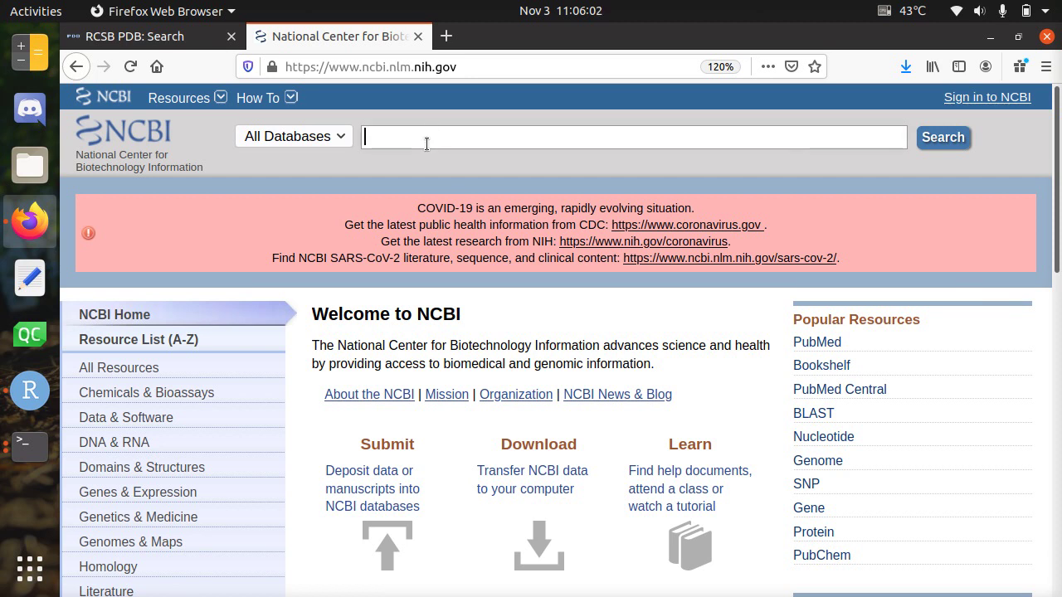
key(ctrl+v)
key(ctrl+shift+Left)
key(ctrl+shift+Left)
key(ctrl+shift+Left)
key(ctrl+shift+Left)
key(BackSpace)
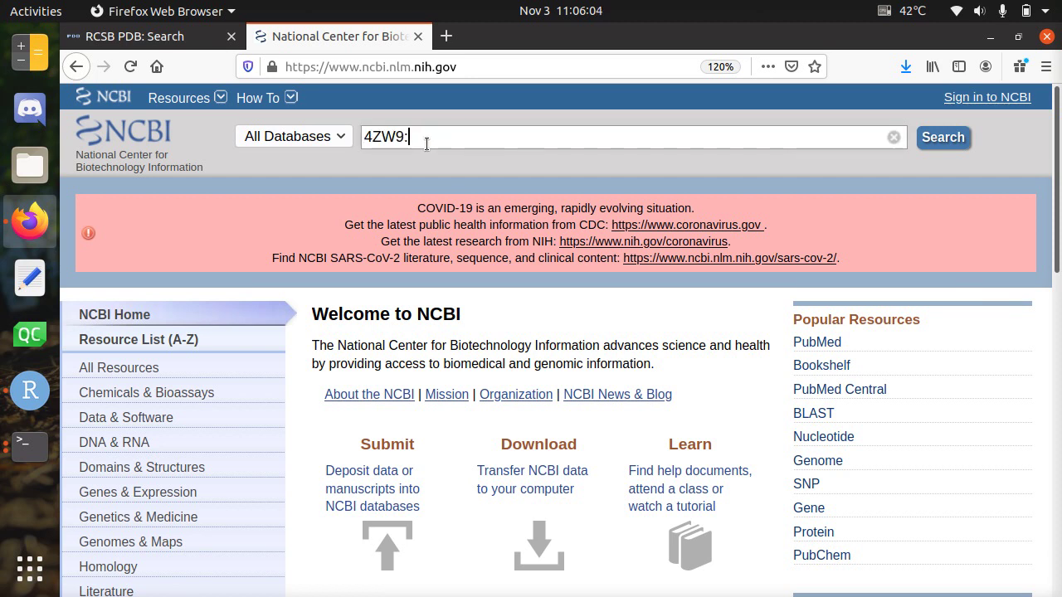
Restrict the search to the Protein database and run it for 4ZW9
click(310, 136)
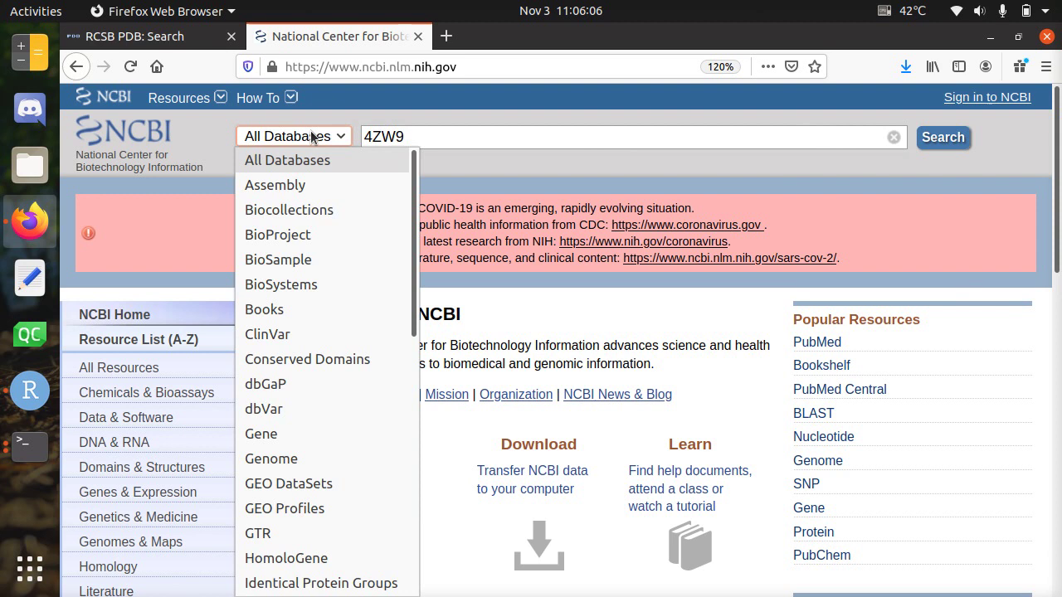
scroll(335, 371, down, 10)
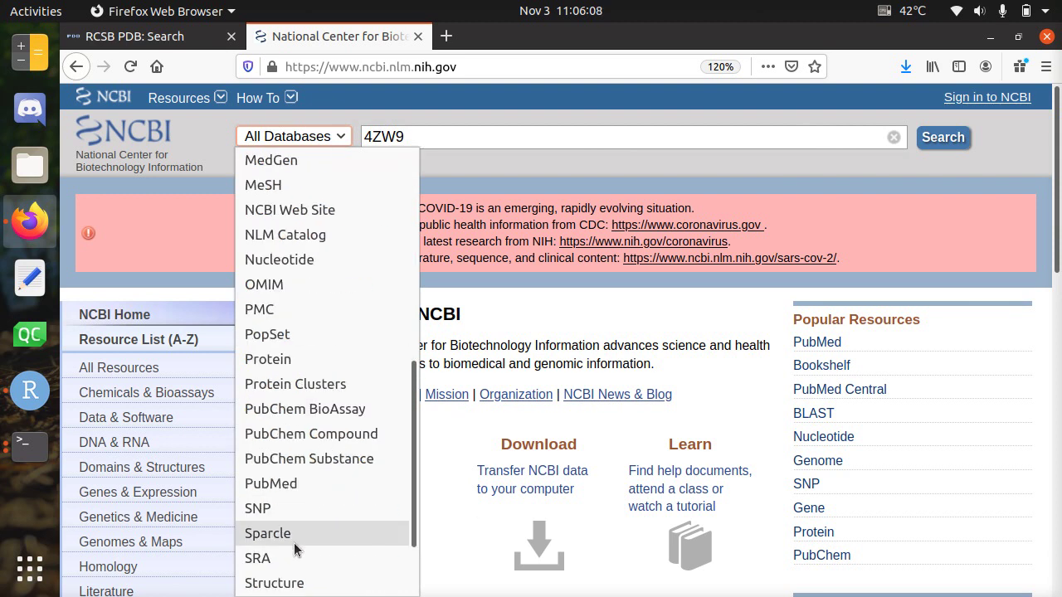
click(297, 358)
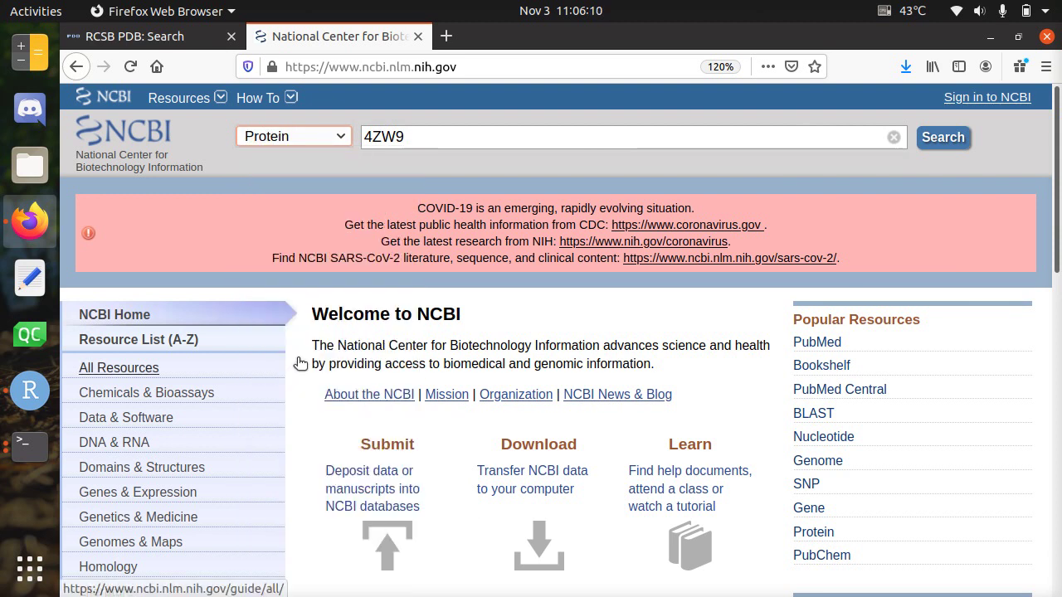
click(508, 141)
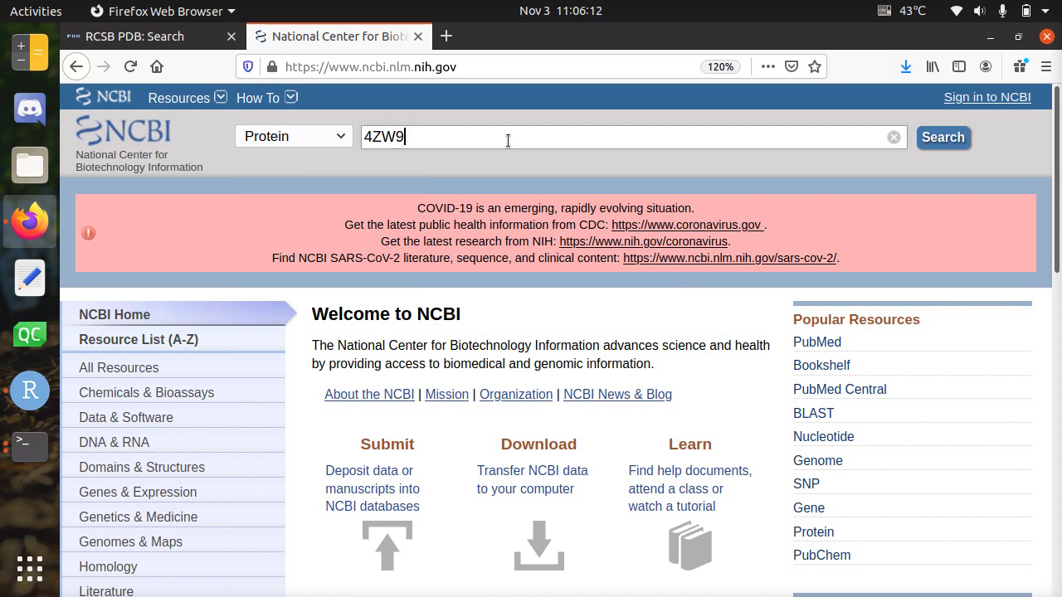
click(943, 139)
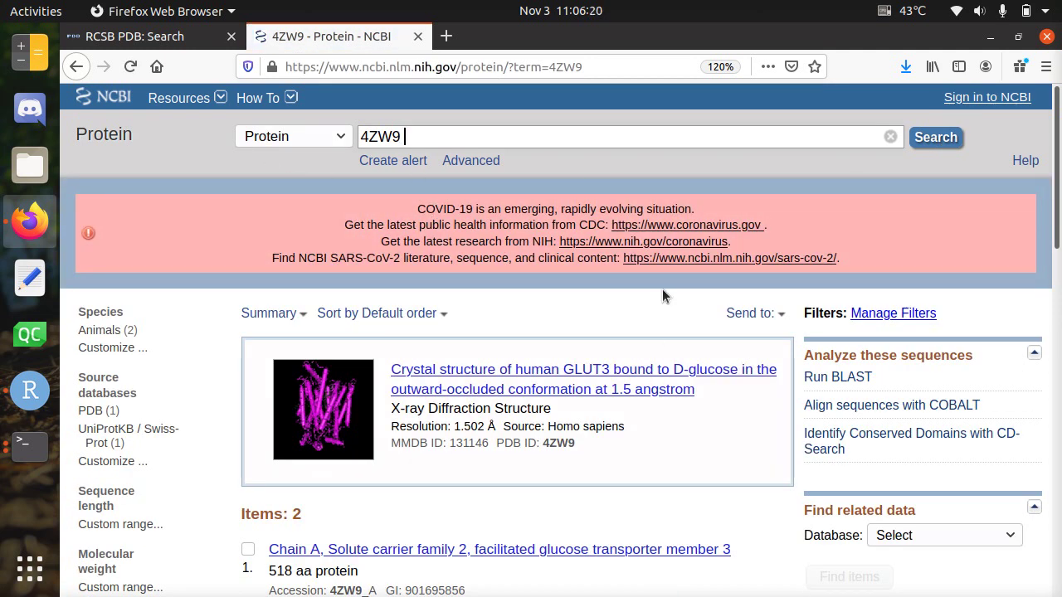
Open the 4ZW9 Chain A glucose transporter 3 result and read through its 518-aa GenPept record
scroll(662, 290, down, 3)
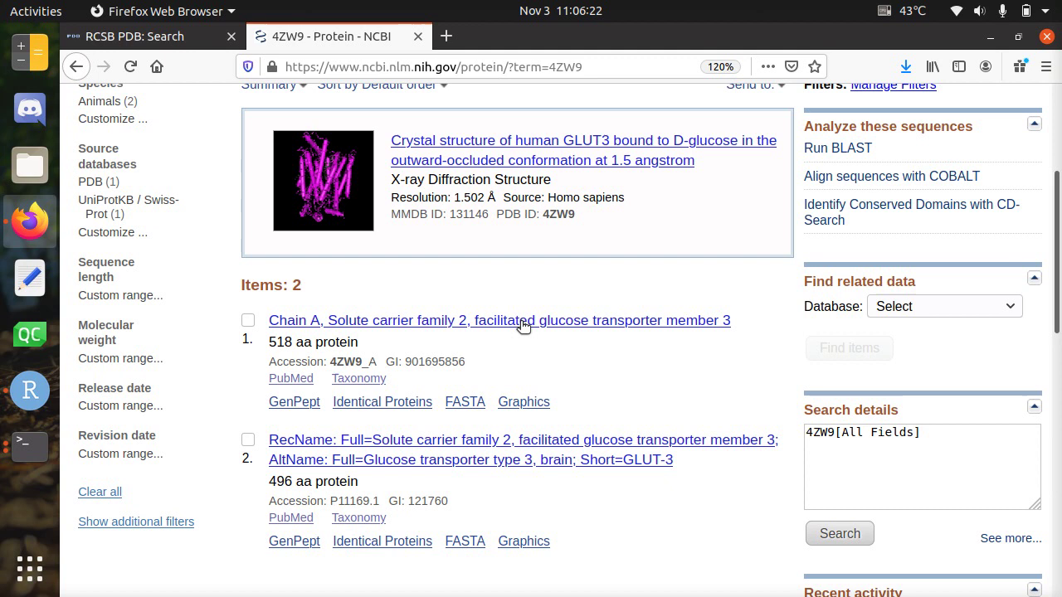
click(610, 330)
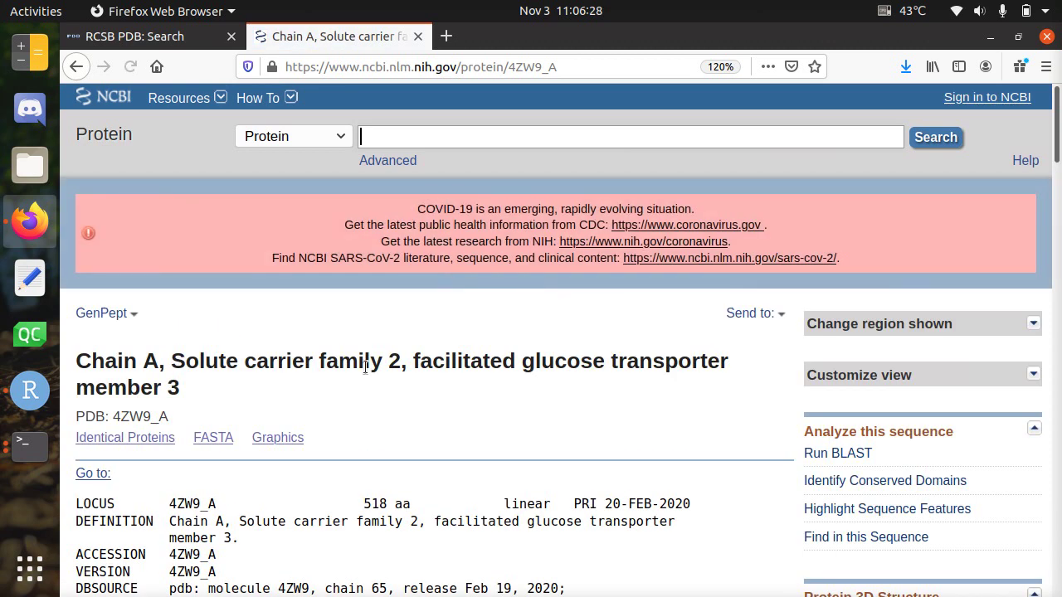
scroll(359, 255, down, 4)
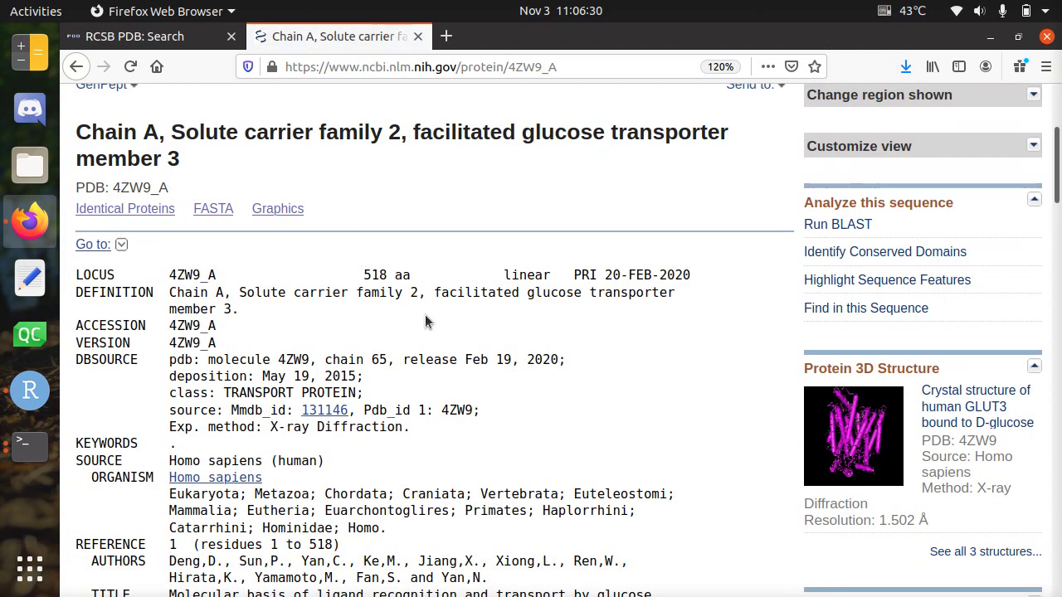
scroll(320, 299, down, 15)
scroll(321, 299, down, 20)
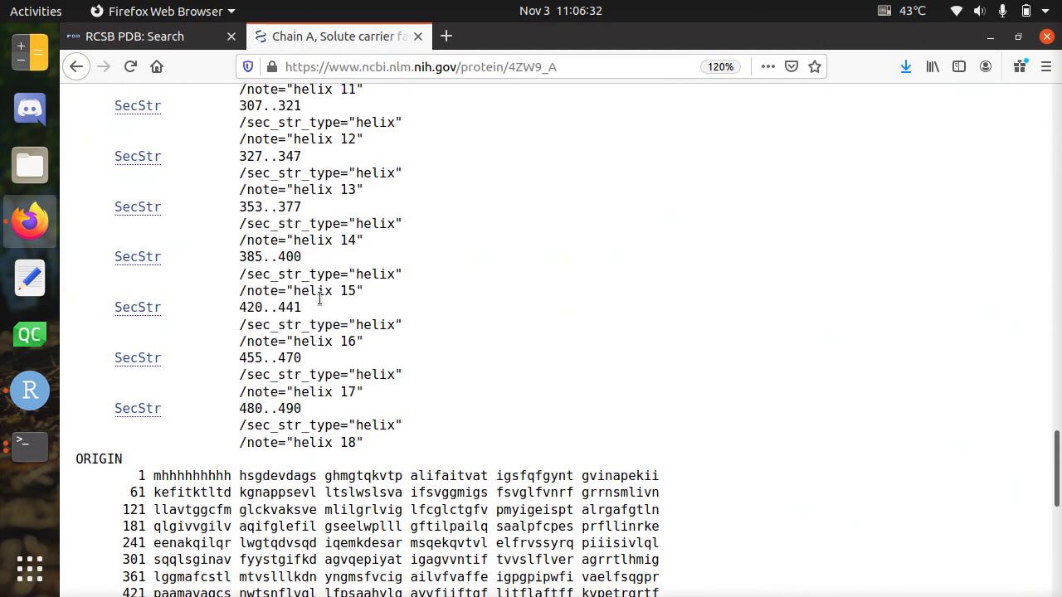
scroll(473, 292, up, 20)
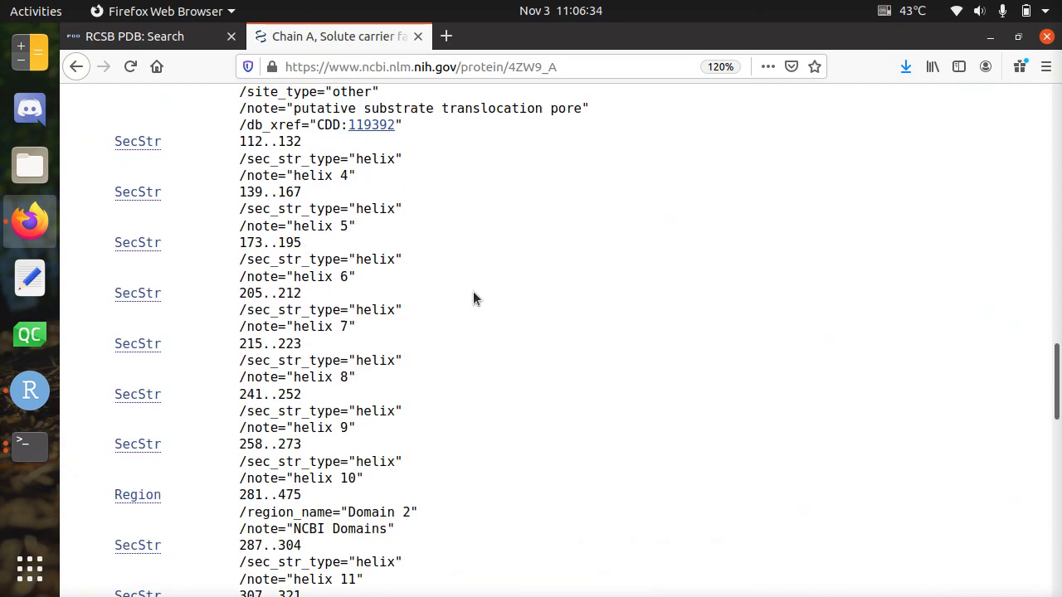
scroll(474, 292, up, 5)
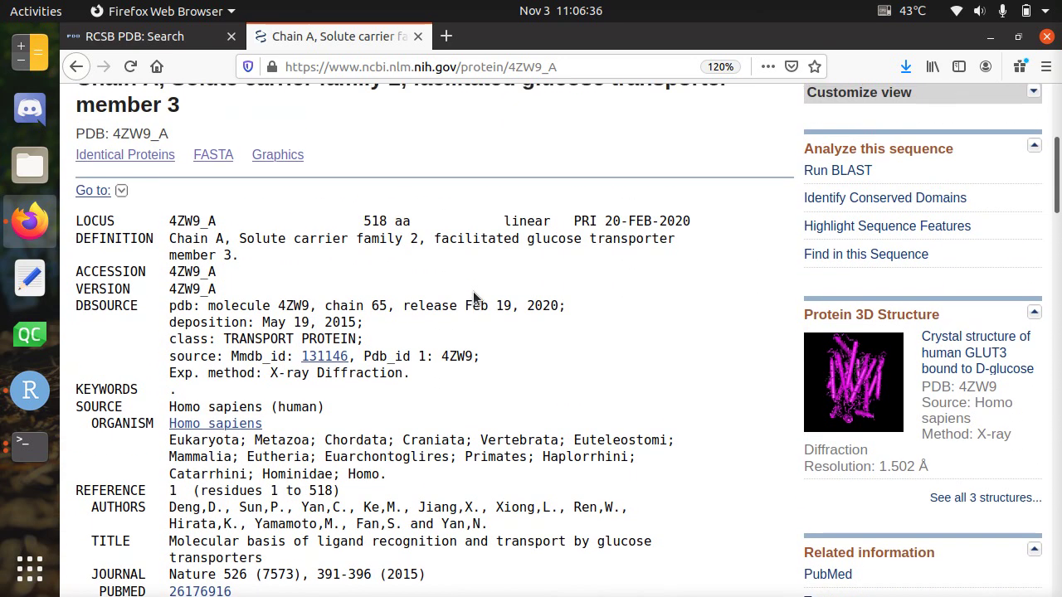
scroll(474, 292, down, 5)
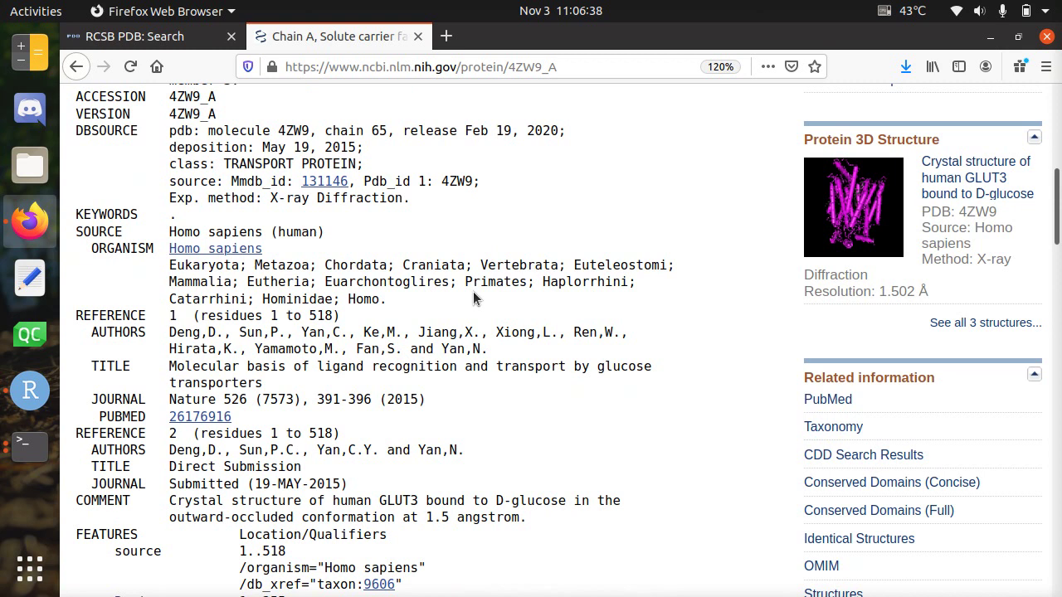
scroll(473, 291, up, 5)
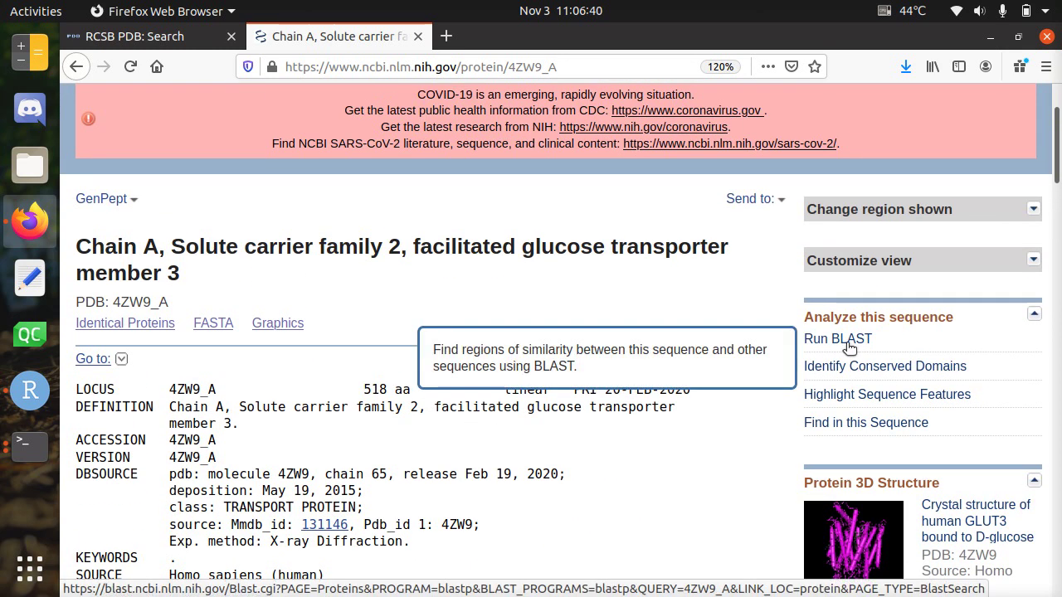
Start BLAST for 4ZW9_A with the Protein Data Bank proteins (pdb) database and Homo sapiens (taxid:9606) organism
click(847, 344)
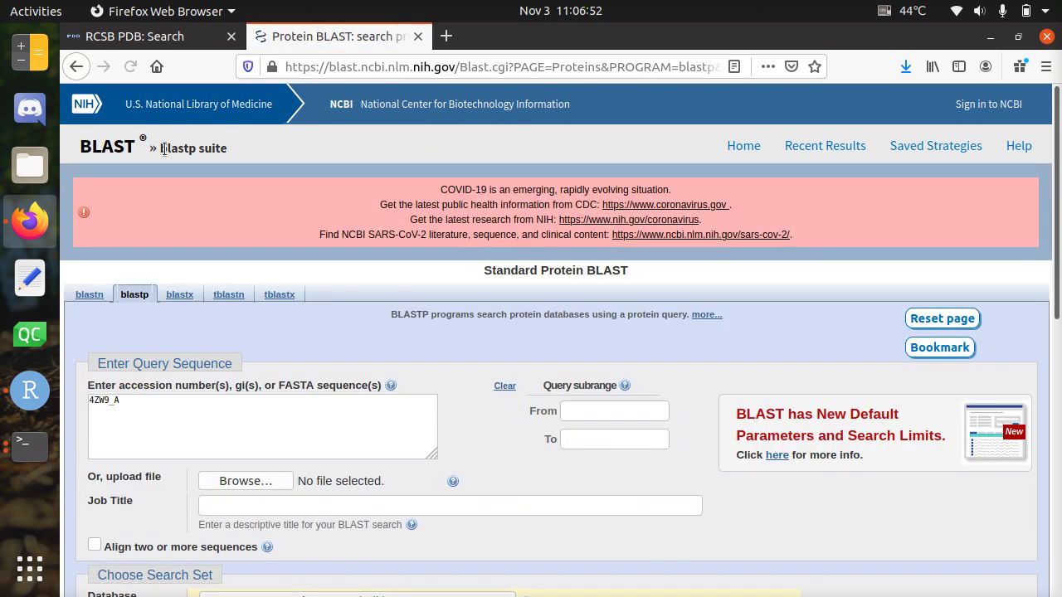
scroll(466, 284, down, 5)
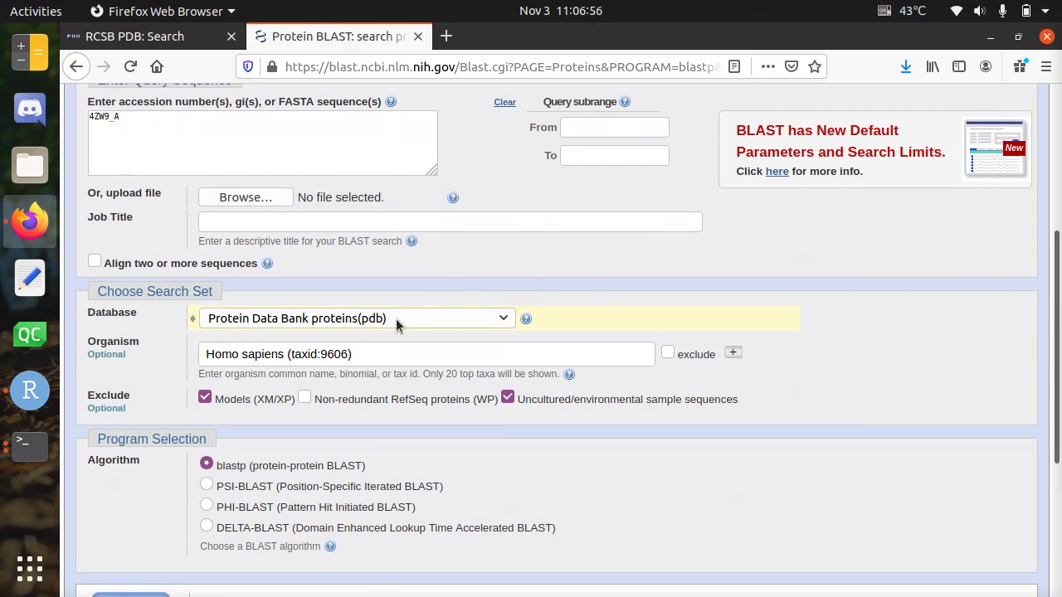
click(396, 319)
click(396, 319)
click(396, 318)
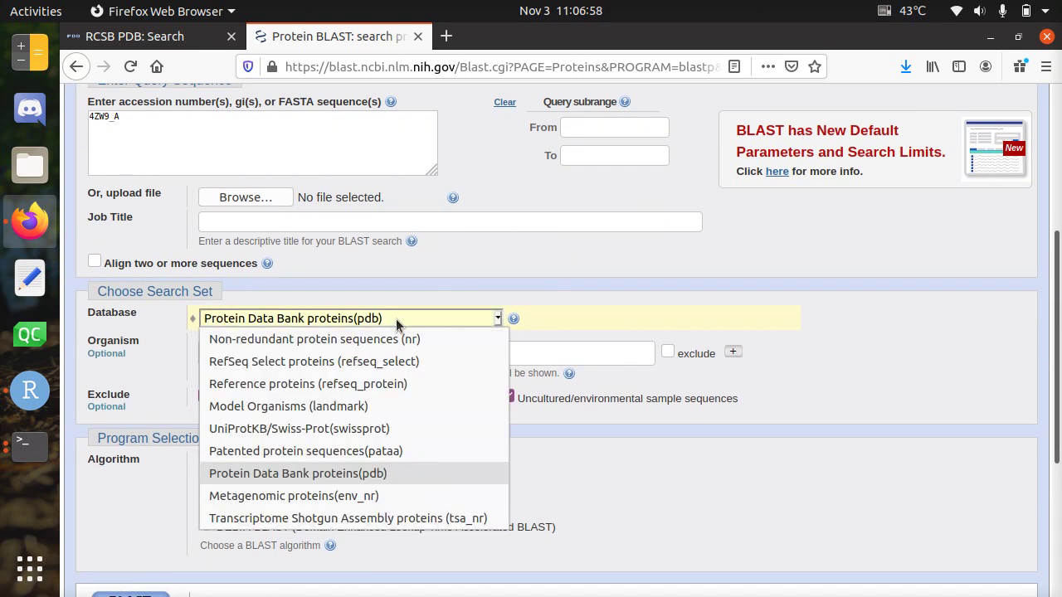
click(336, 482)
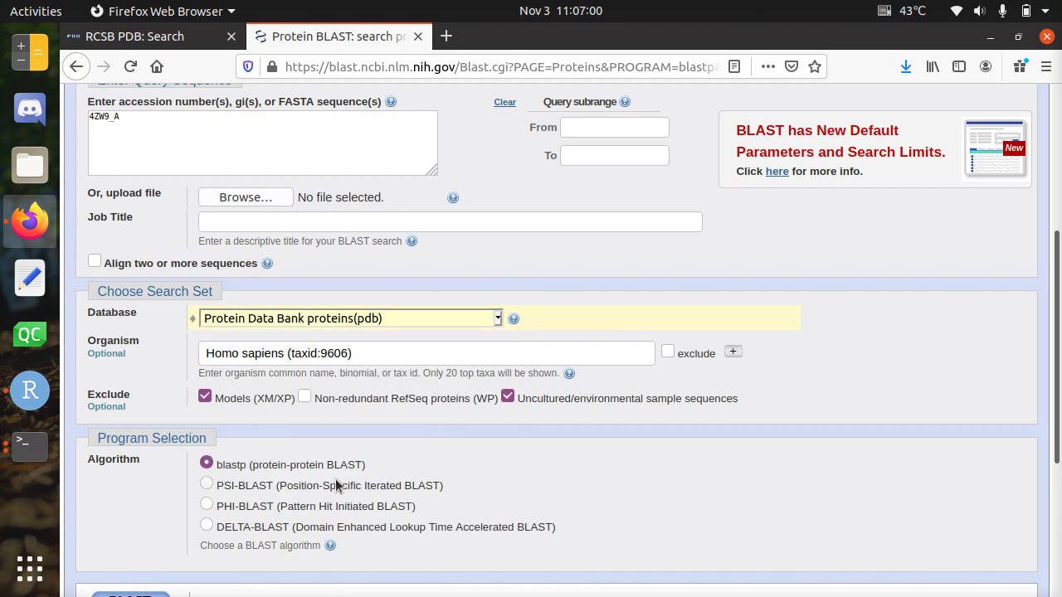
click(371, 355)
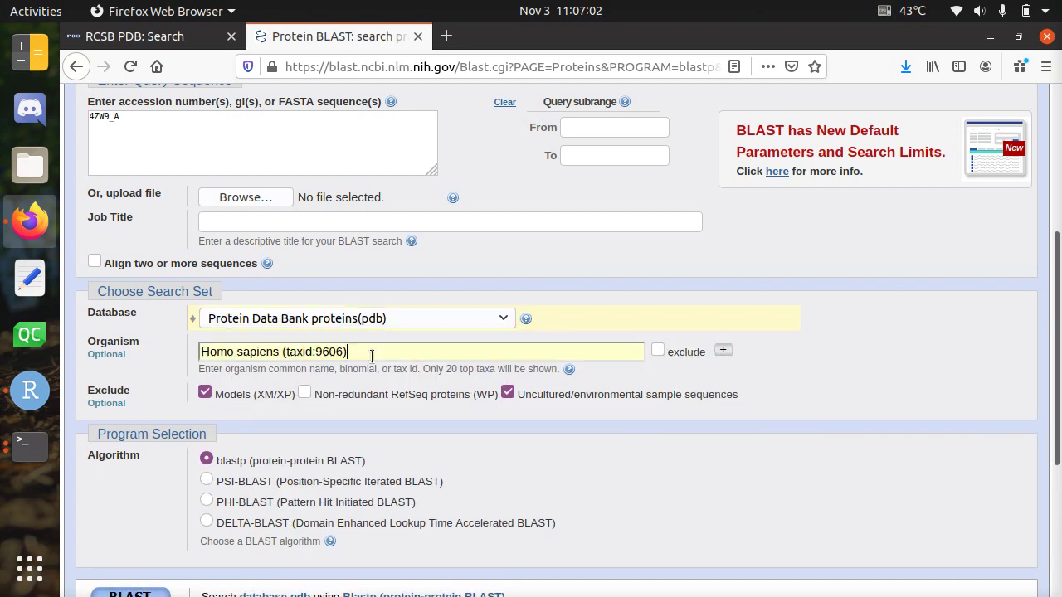
click(782, 356)
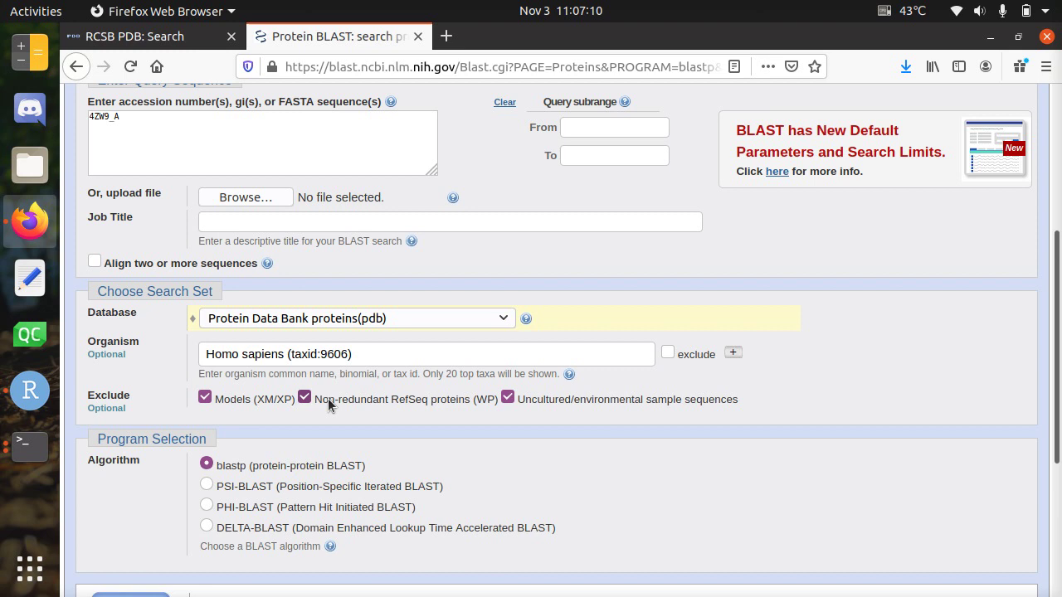
scroll(395, 325, down, 5)
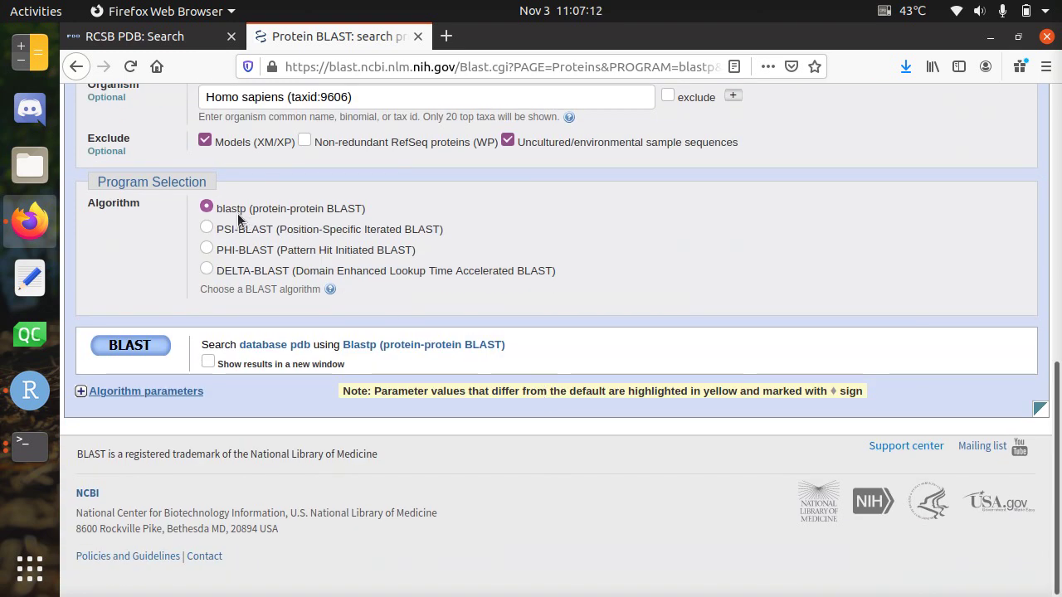
Submit the blastp search for pdb|4ZW9|A and wait on its status page
click(139, 350)
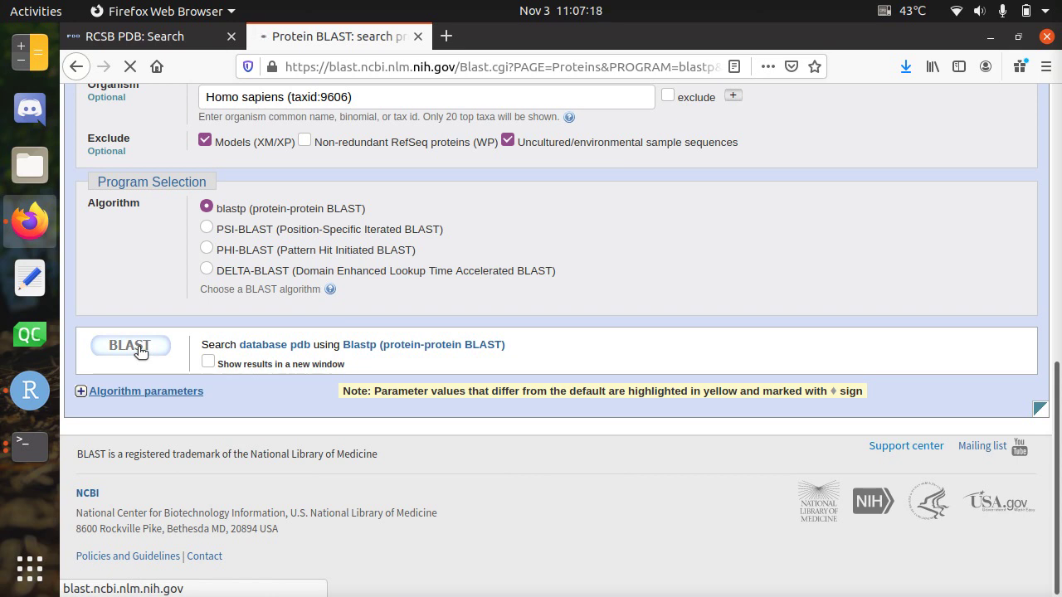
scroll(648, 276, up, 5)
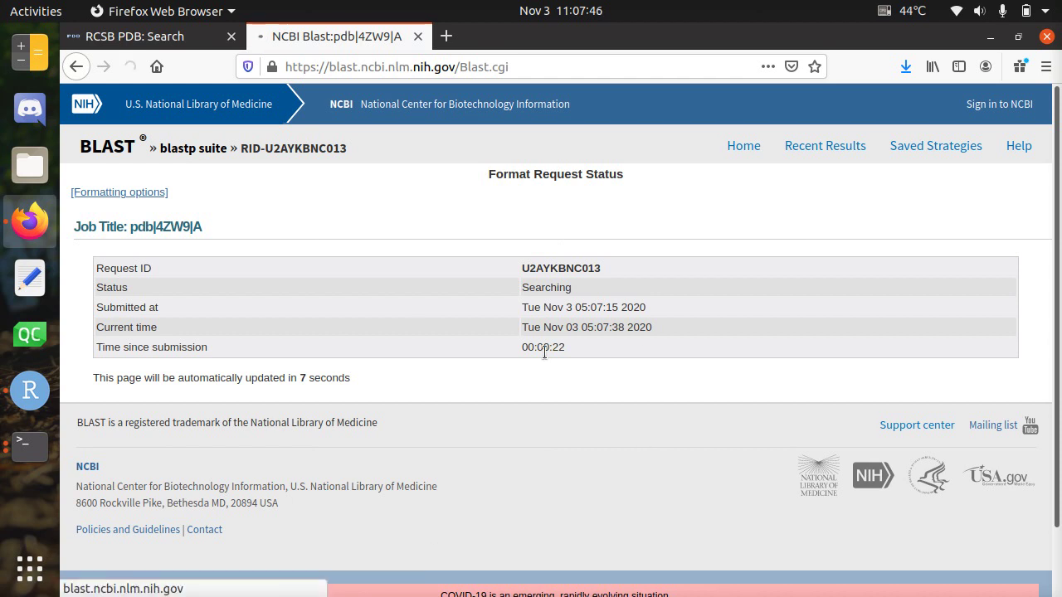
key(ctrl+Tab)
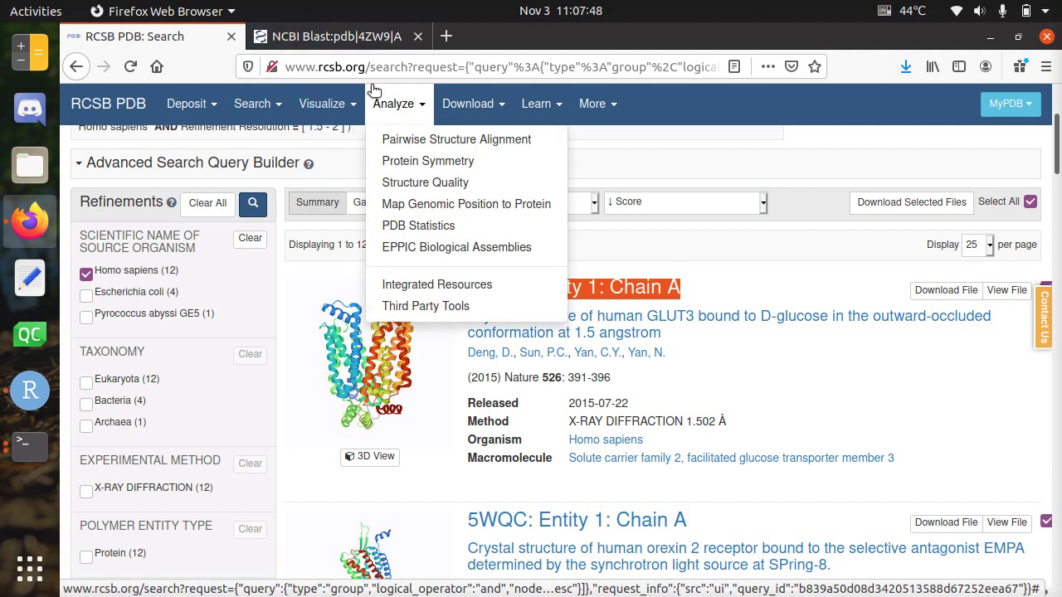
click(408, 55)
key(Home)
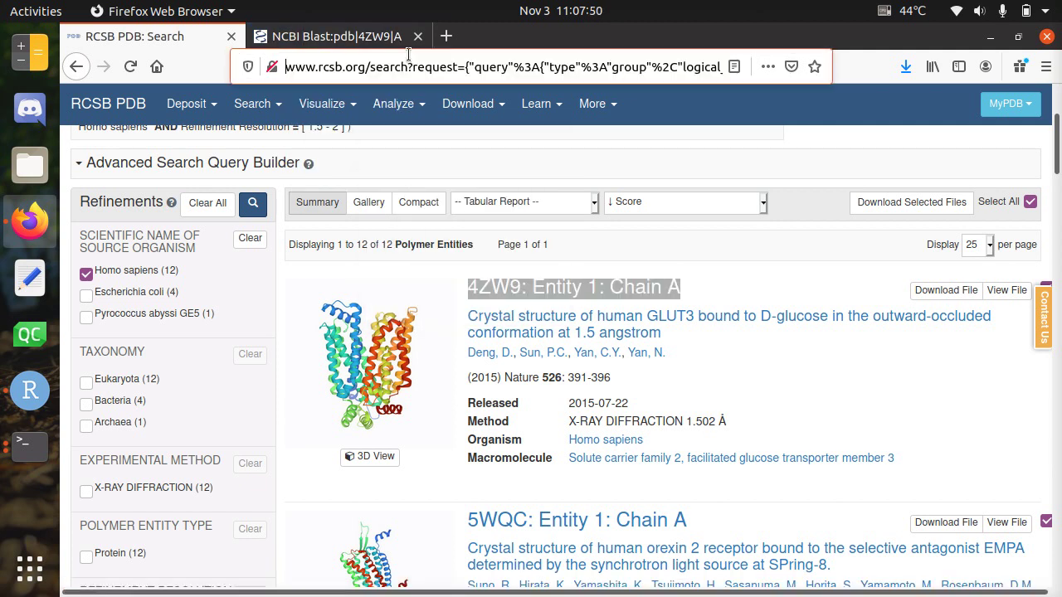
key(shift+Right)
key(shift+Right)
key(shift+Right)
key(shift+Right)
key(Right)
key(shift+Left)
key(shift+Left)
key(shift+Left)
key(shift+Left)
key(shift+Left)
key(shift+Left)
key(shift+Left)
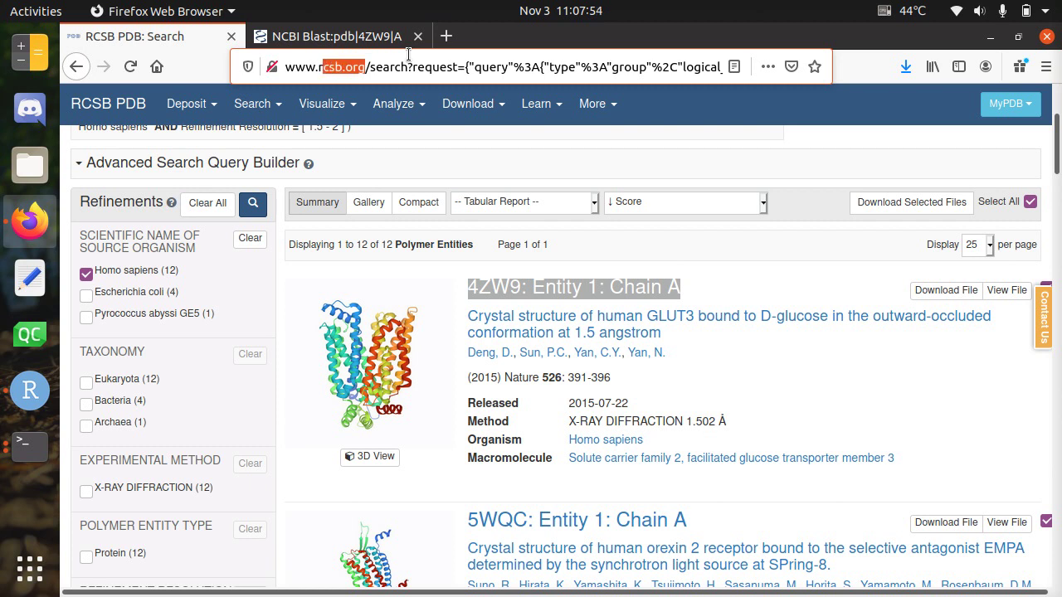
key(ctrl+c)
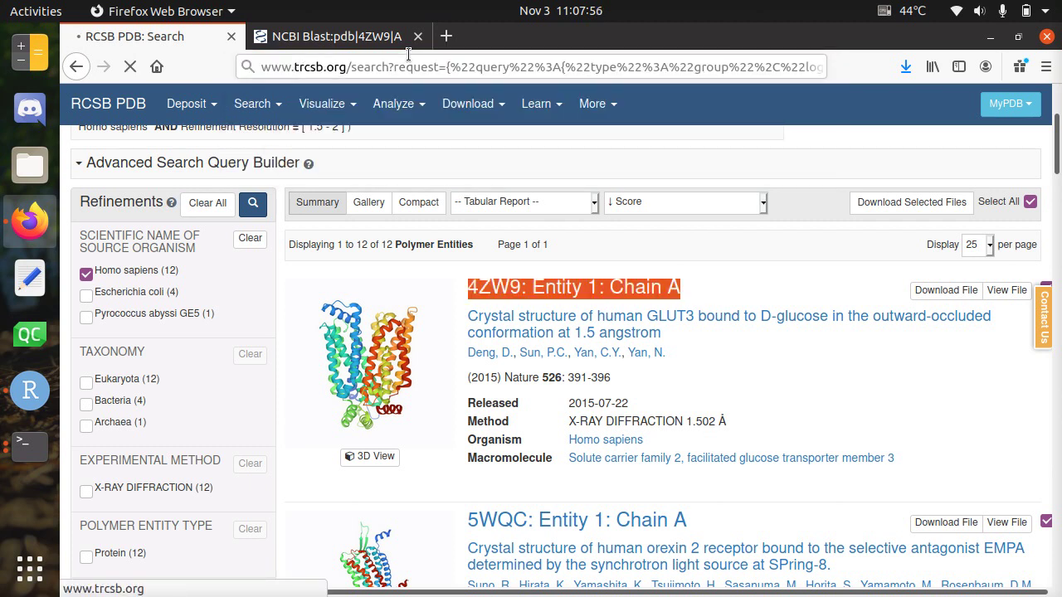
key(ctrl+t)
key(ctrl+v)
key(Return)
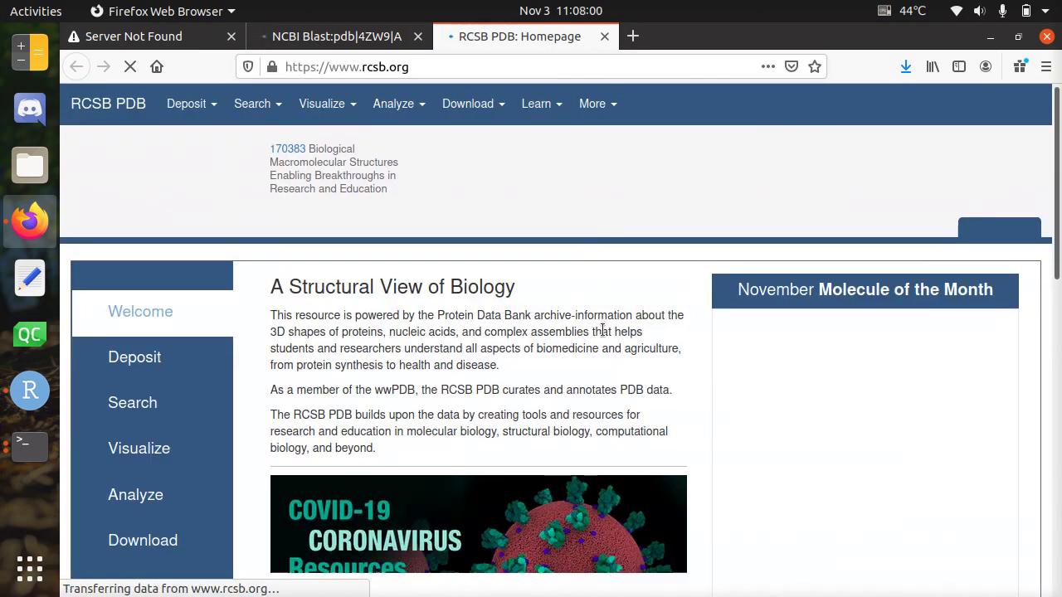
scroll(496, 257, down, 2)
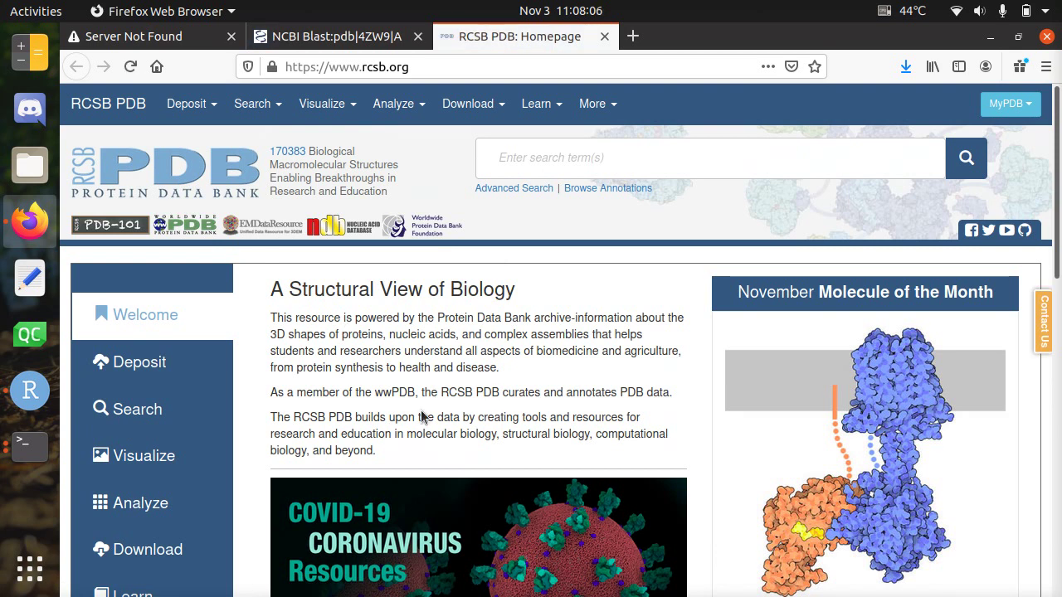
scroll(440, 426, down, 6)
scroll(440, 425, up, 5)
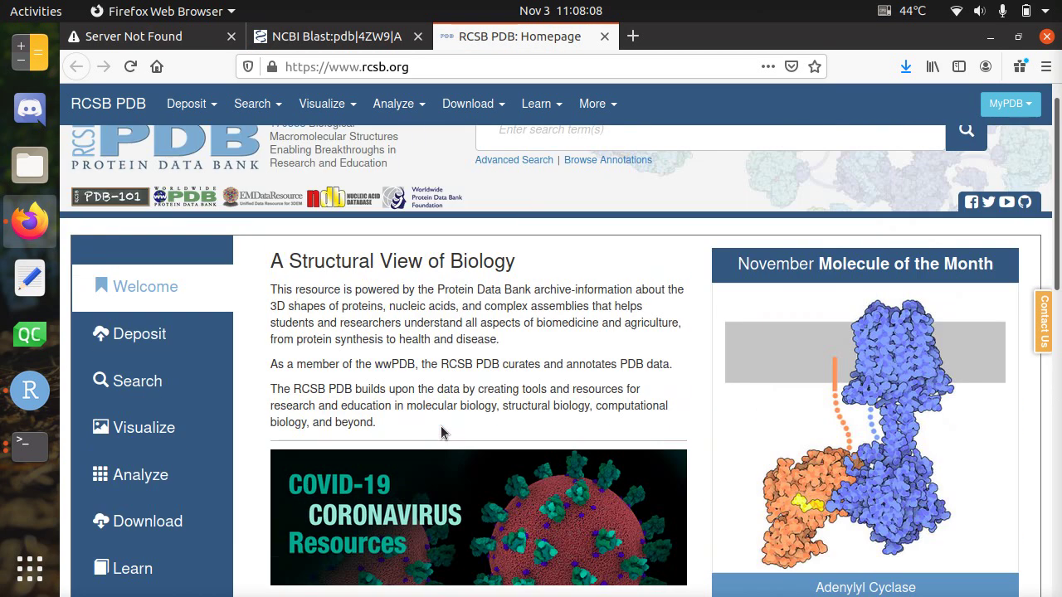
scroll(441, 431, up, 1)
key(ctrl+w)
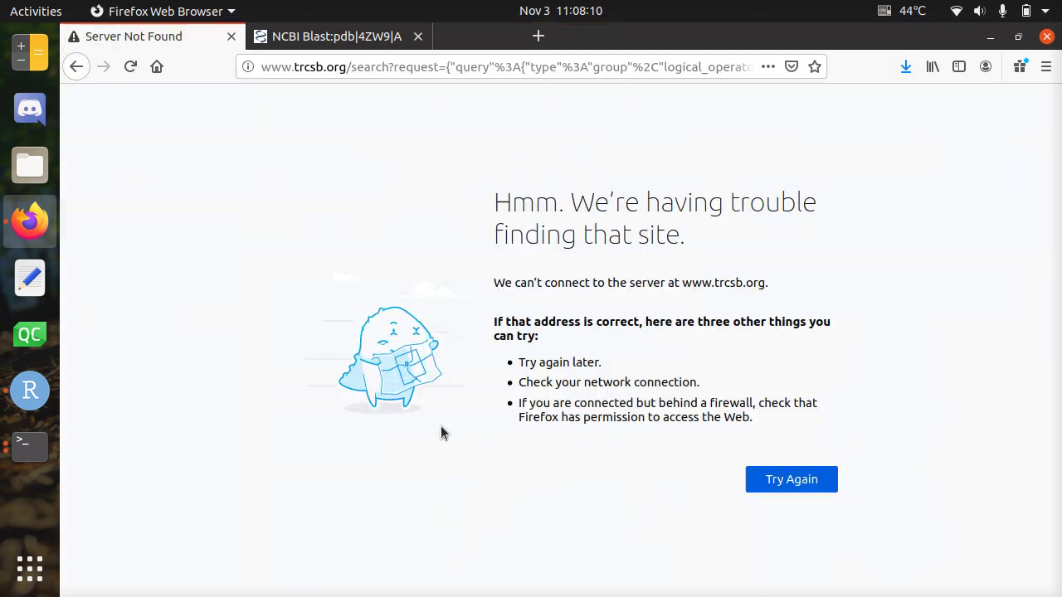
key(alt+Left)
key(ctrl+Tab)
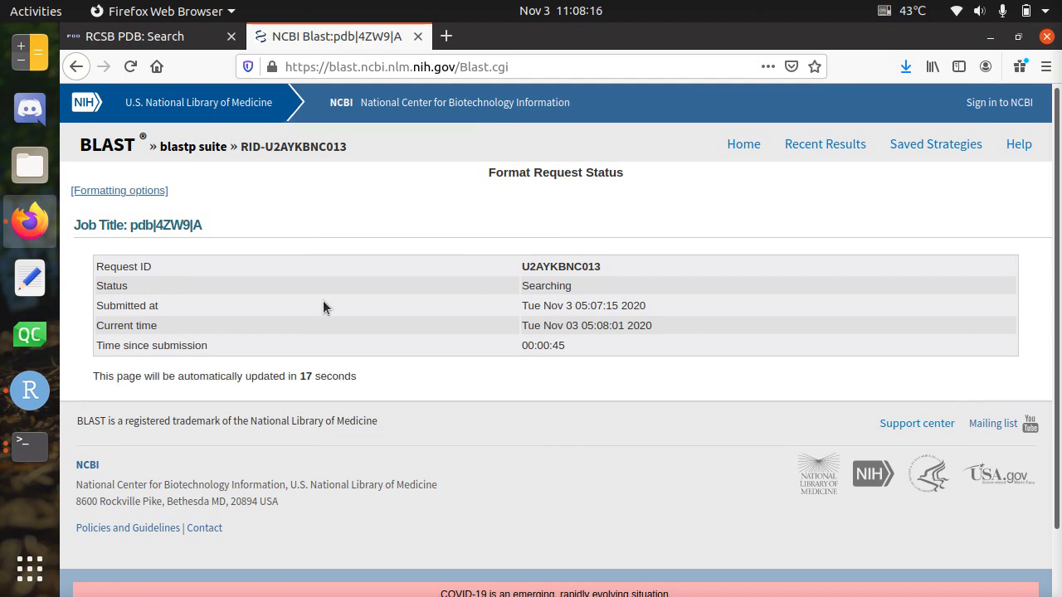
Scroll through the 12 human RCSB PDB results, then back up to 4ZW9 at the top
scroll(324, 307, down, 1)
key(ctrl+Tab)
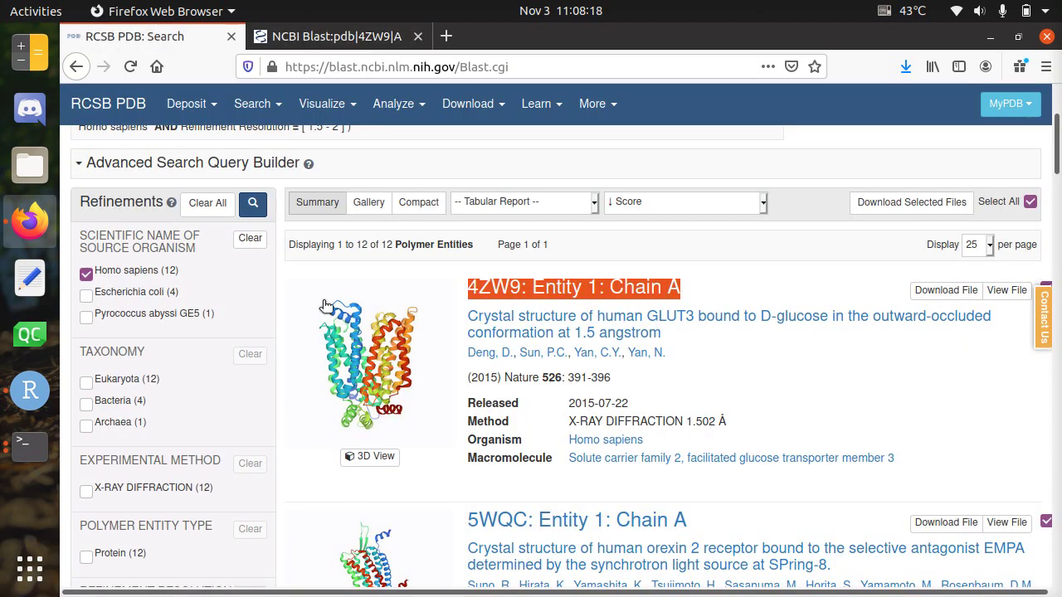
key(ctrl+Tab)
scroll(491, 355, down, 1)
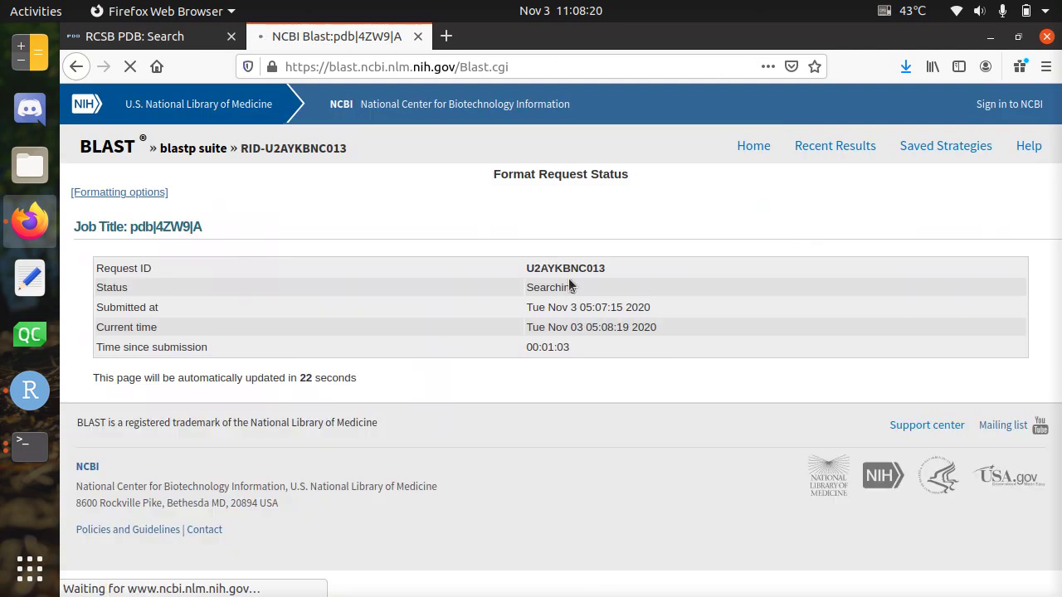
click(137, 37)
mouse_move(208, 109)
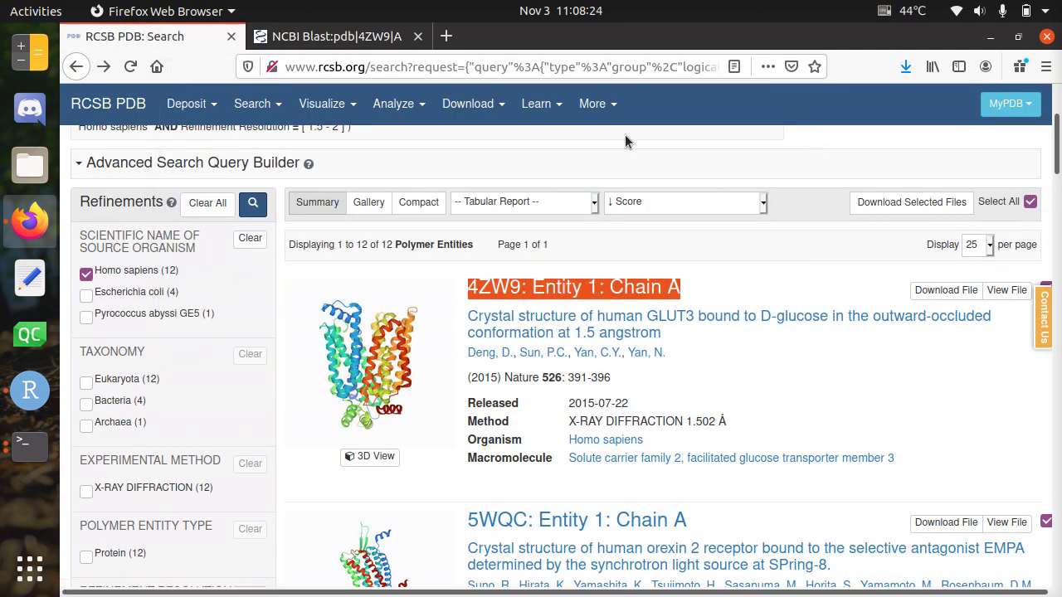
scroll(221, 239, up, 3)
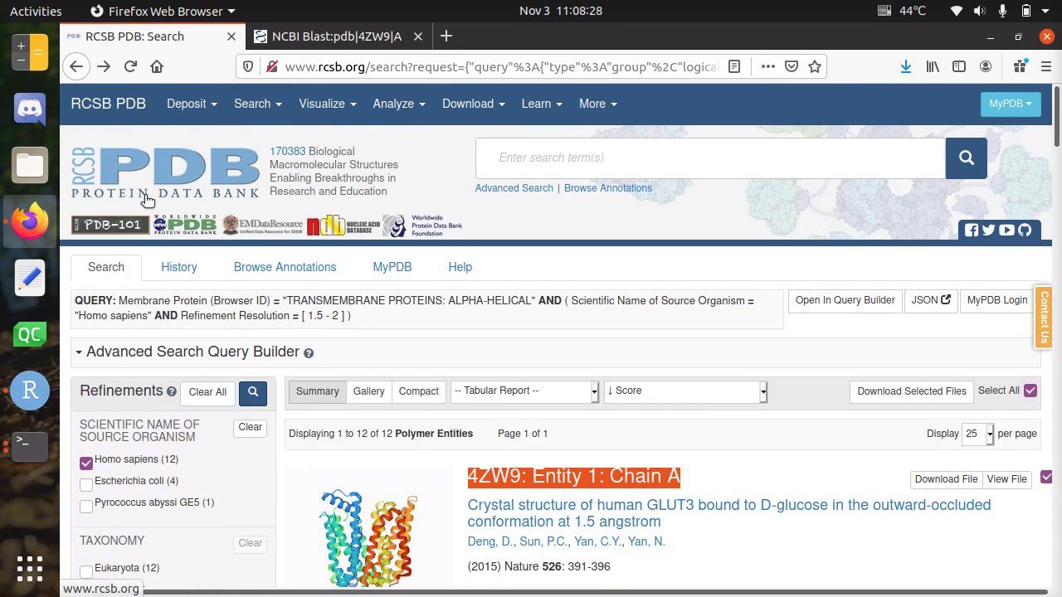
scroll(436, 414, down, 4)
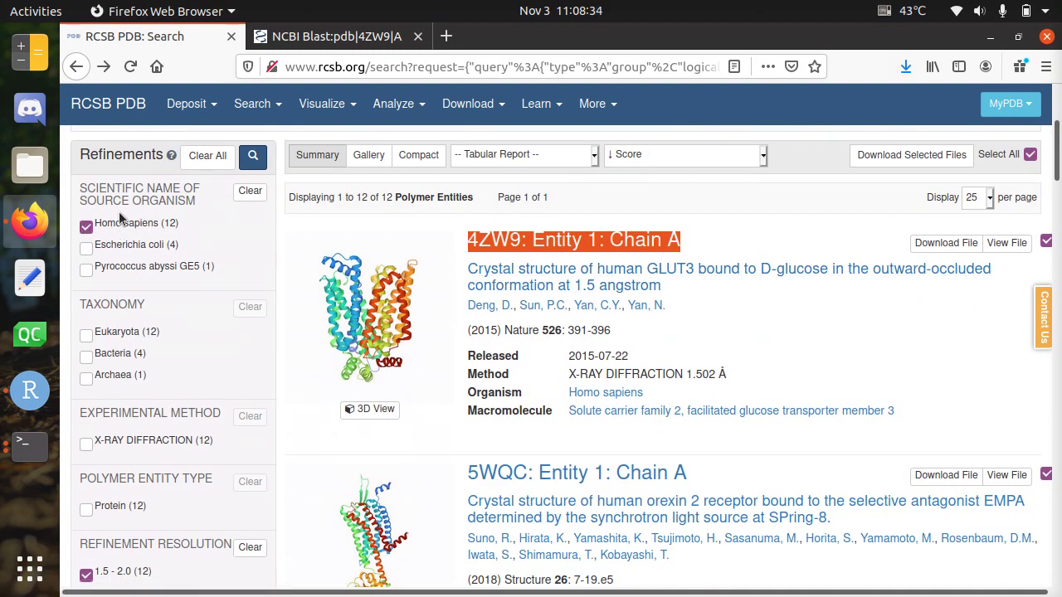
scroll(119, 216, down, 4)
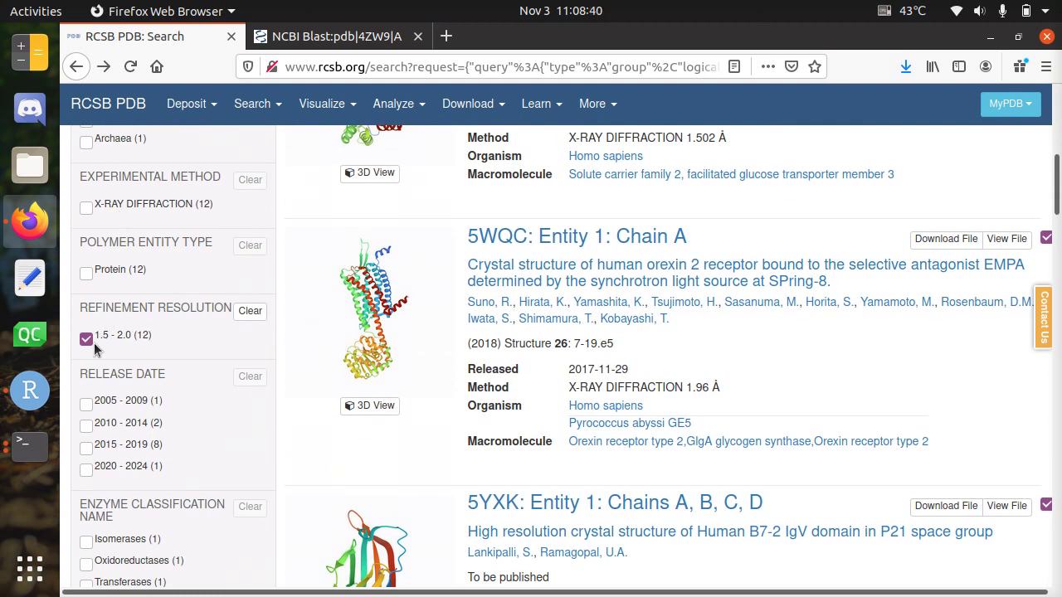
scroll(806, 263, down, 10)
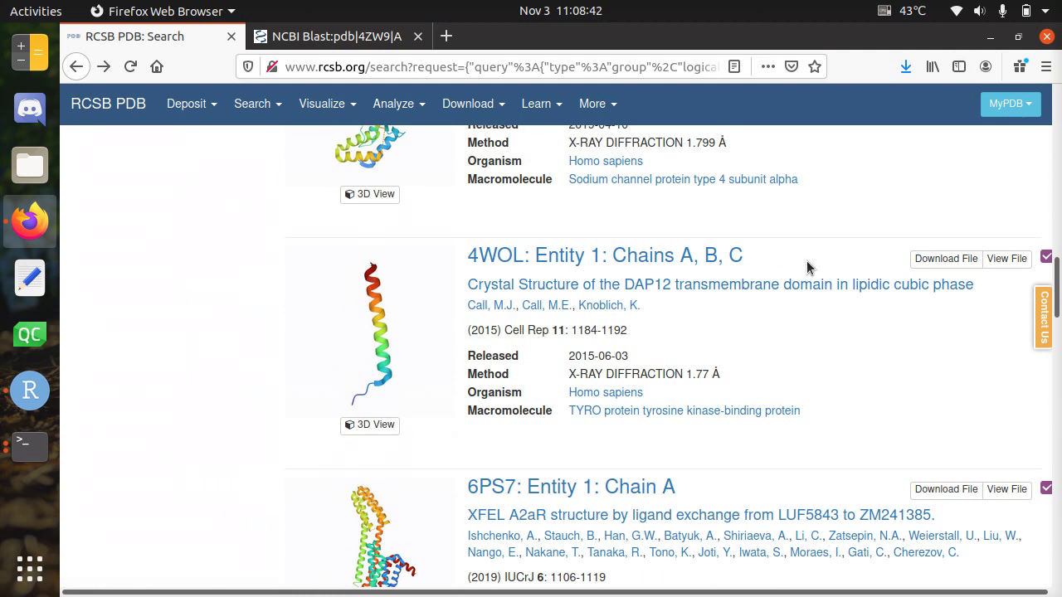
scroll(807, 262, down, 5)
scroll(806, 262, up, 8)
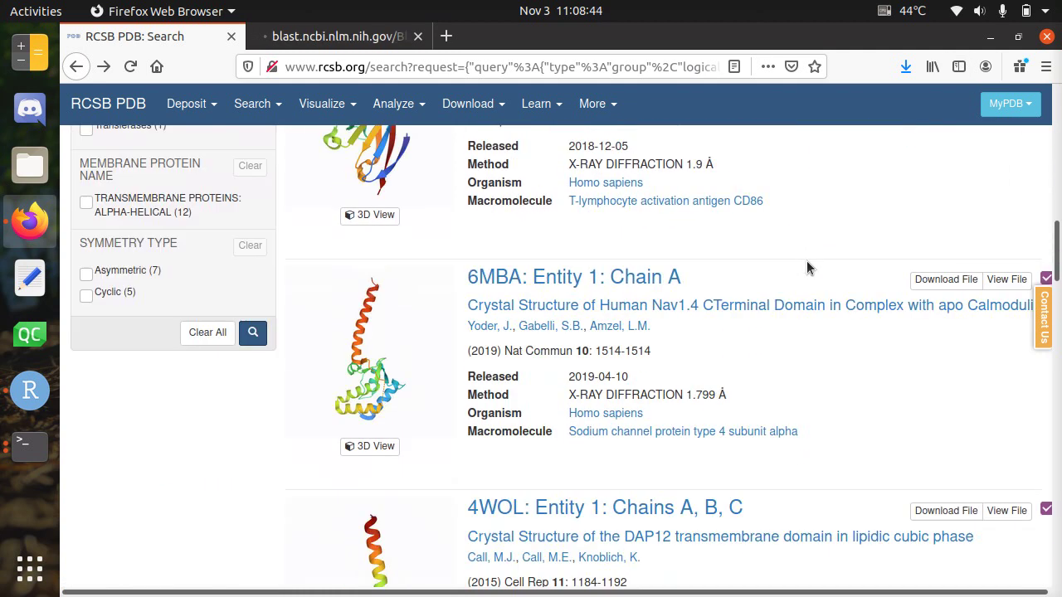
scroll(806, 267, up, 10)
scroll(806, 268, down, 6)
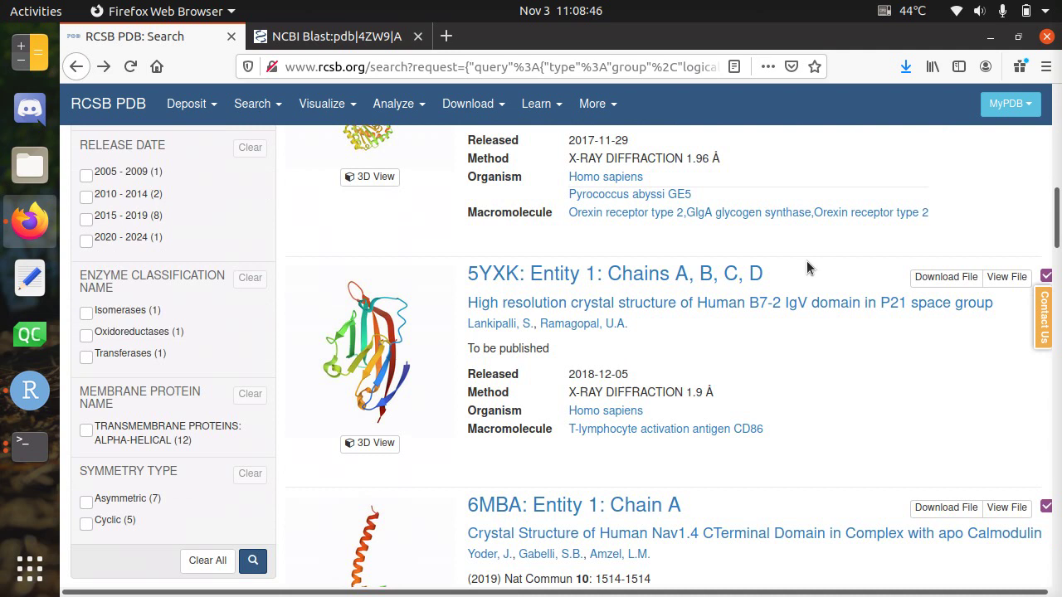
scroll(807, 264, down, 8)
scroll(807, 264, up, 20)
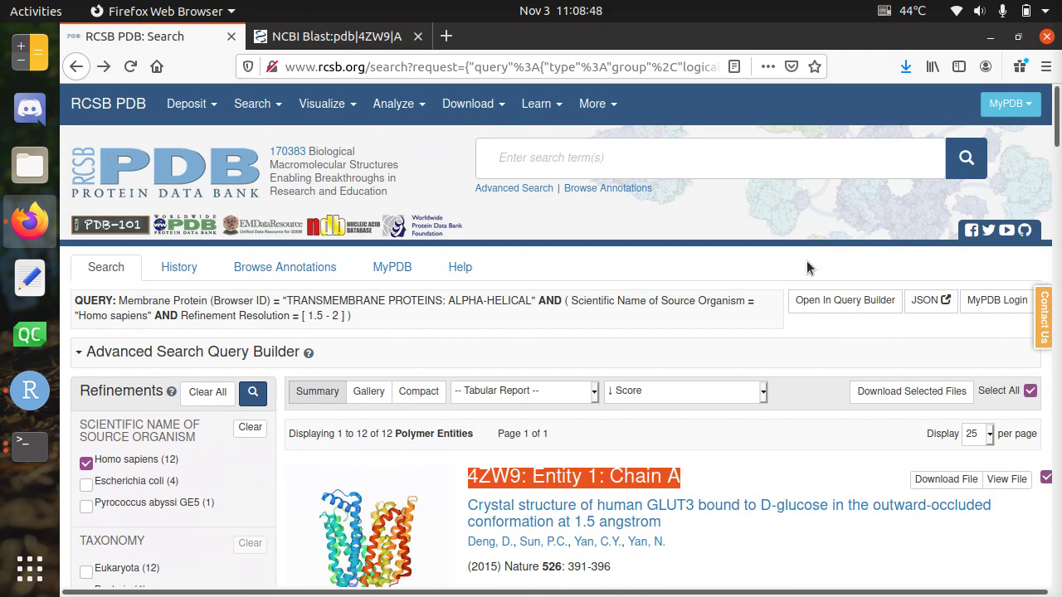
Review the BLAST Descriptions table: 4ZW9_A, 5C65_A, 4PYP_A and 5EQG_A
key(ctrl+Tab)
scroll(448, 333, down, 6)
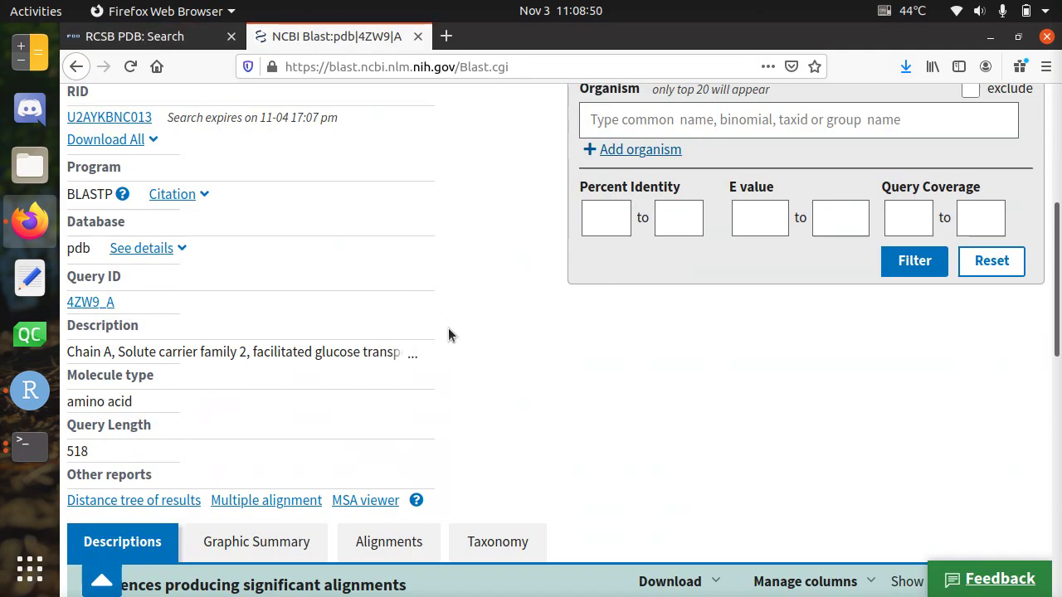
scroll(448, 333, up, 4)
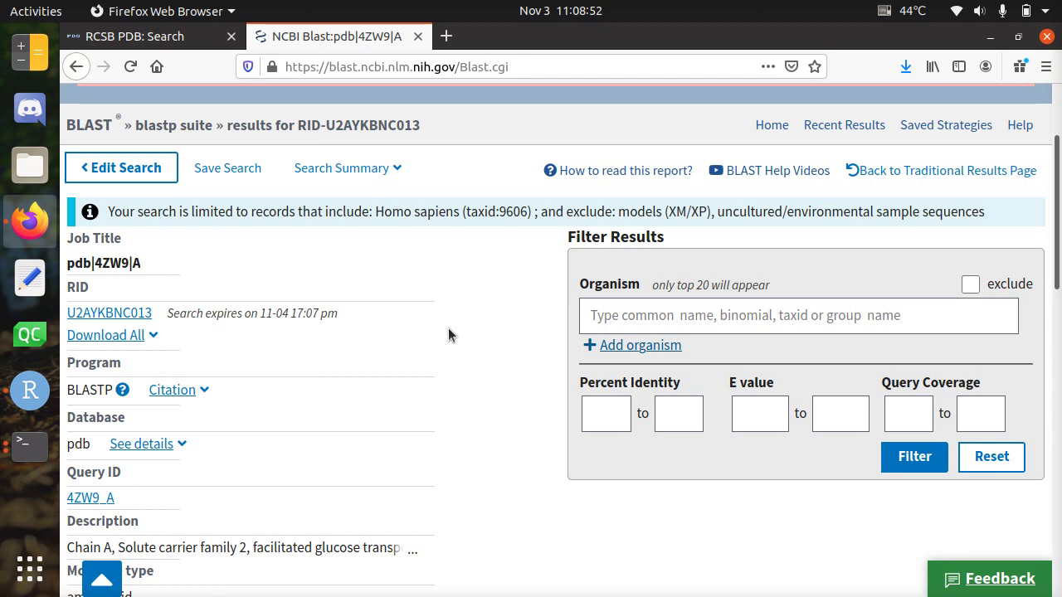
scroll(448, 329, down, 5)
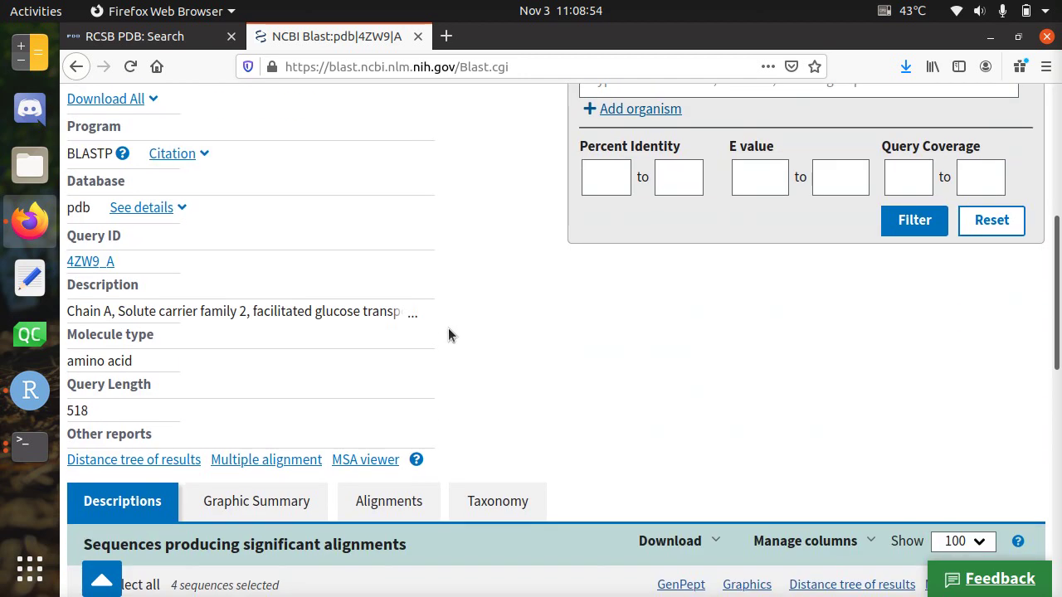
scroll(462, 220, down, 5)
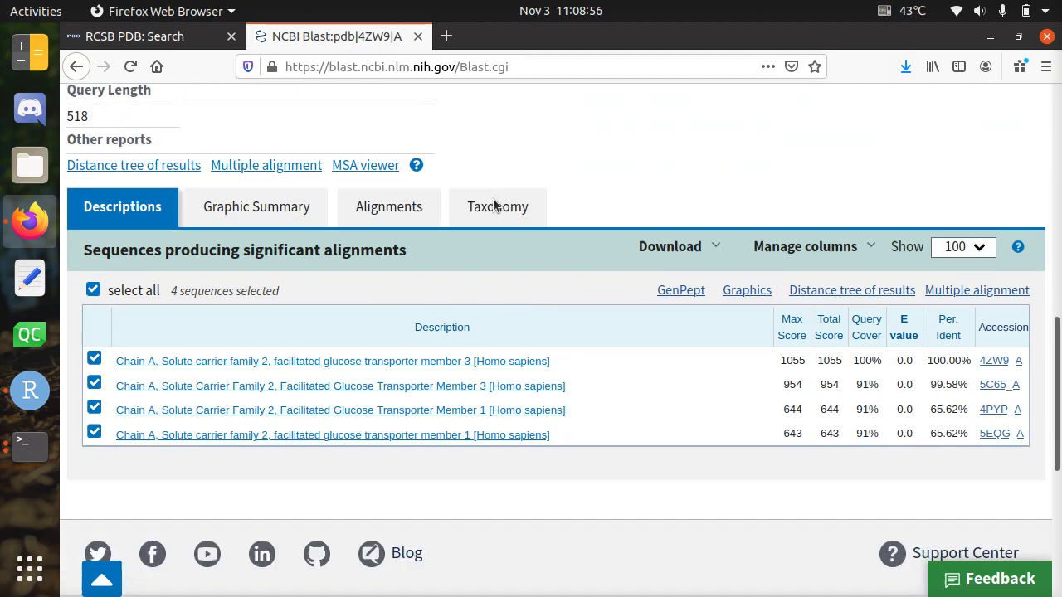
scroll(493, 130, up, 5)
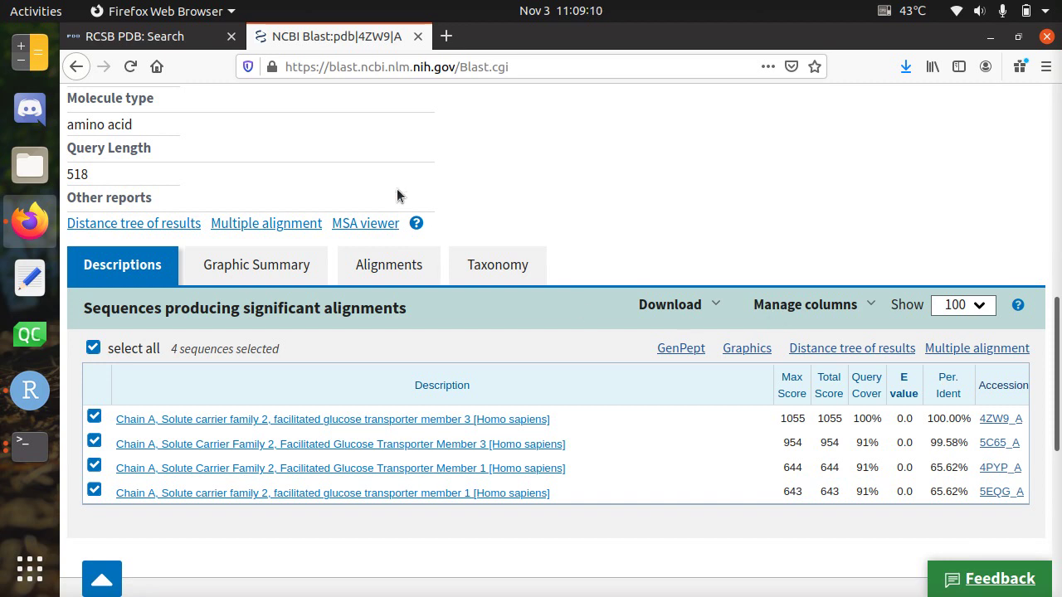
View the hits' Graphic Summary, then their Alignments
click(275, 270)
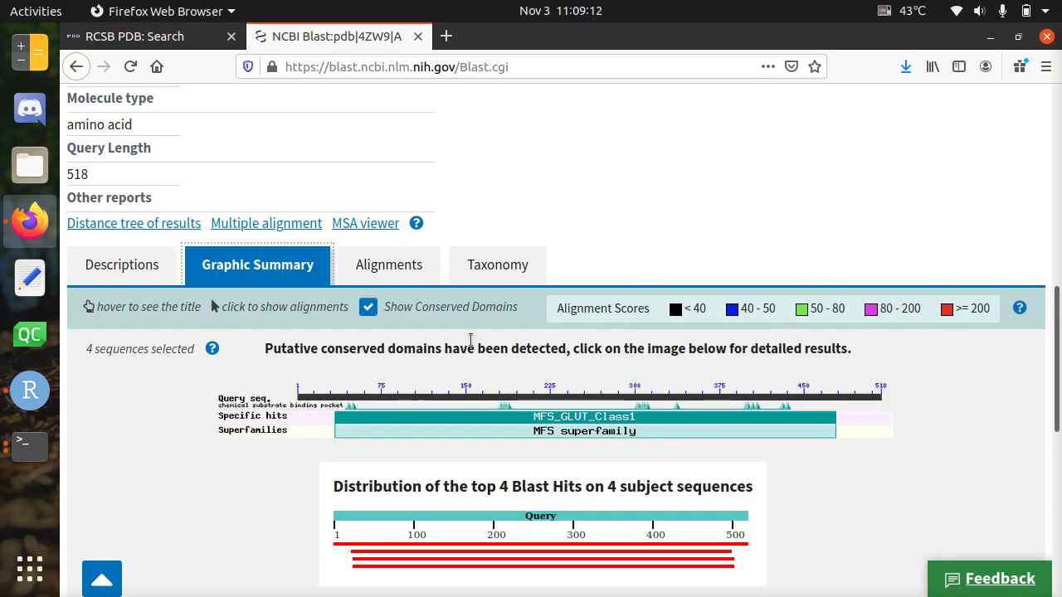
scroll(474, 339, down, 4)
scroll(384, 195, up, 1)
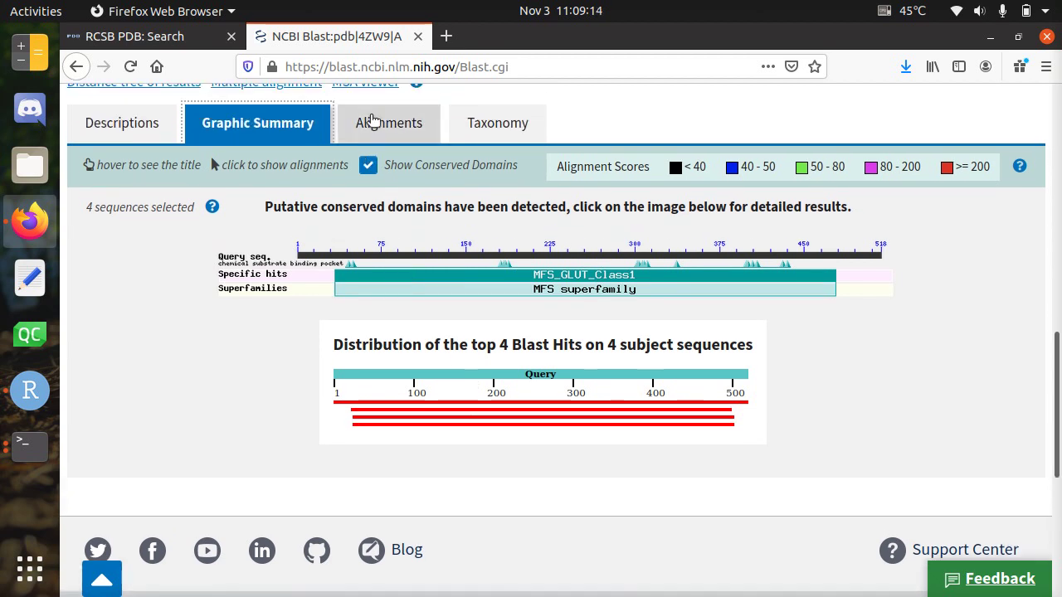
click(371, 121)
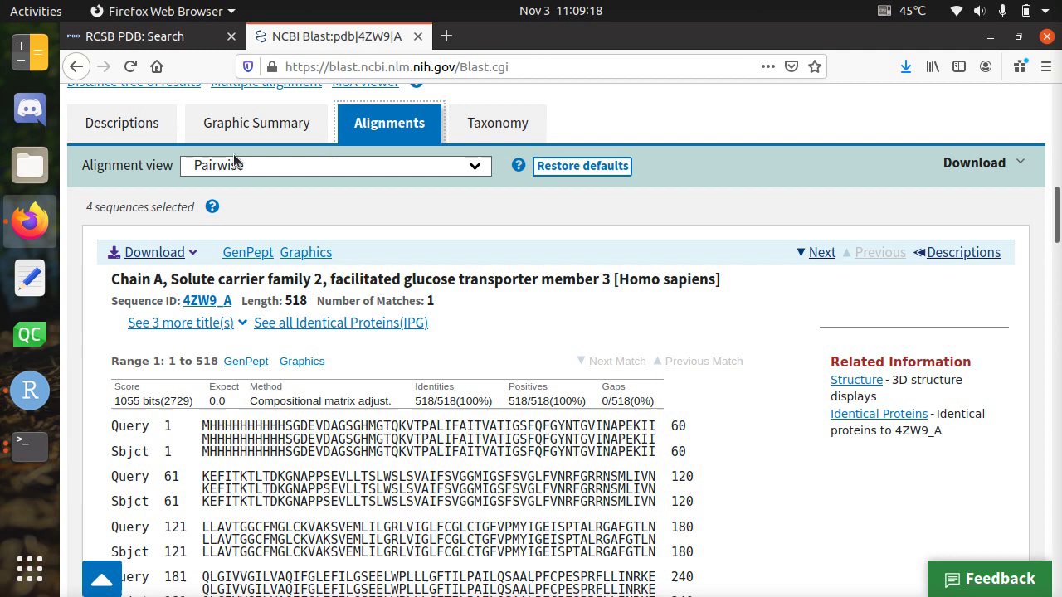
scroll(332, 411, down, 1)
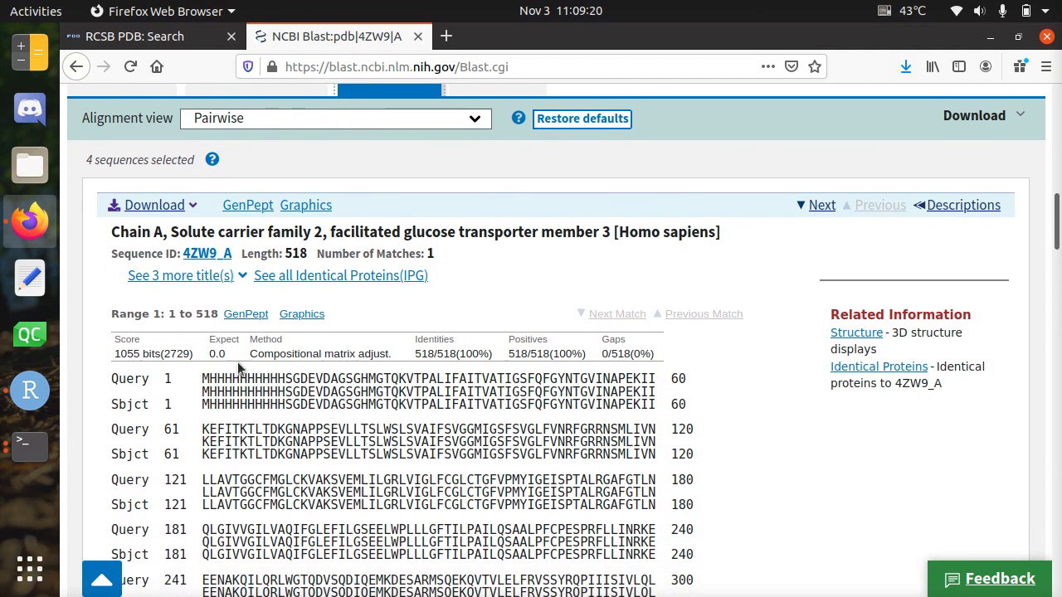
Set Alignment view to 'Flat query-anchored with dots for identities' and review the alignments
click(267, 120)
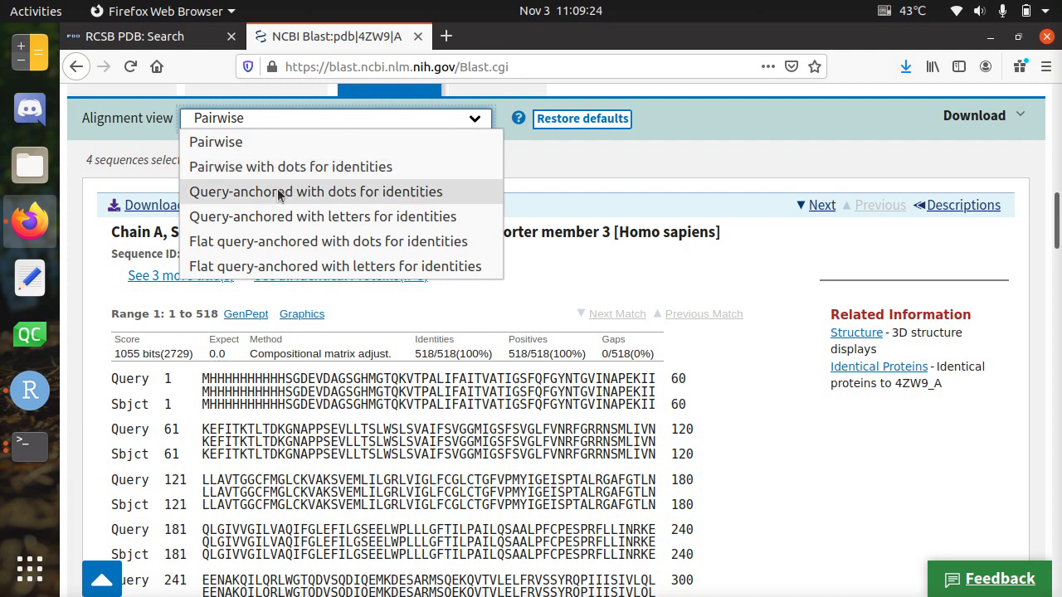
click(291, 242)
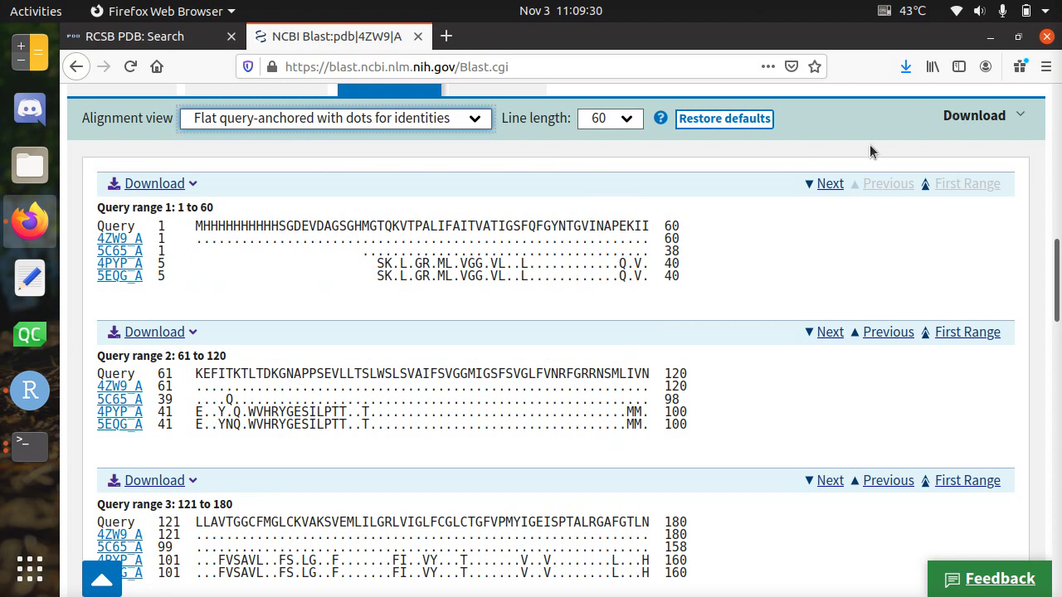
scroll(429, 326, down, 5)
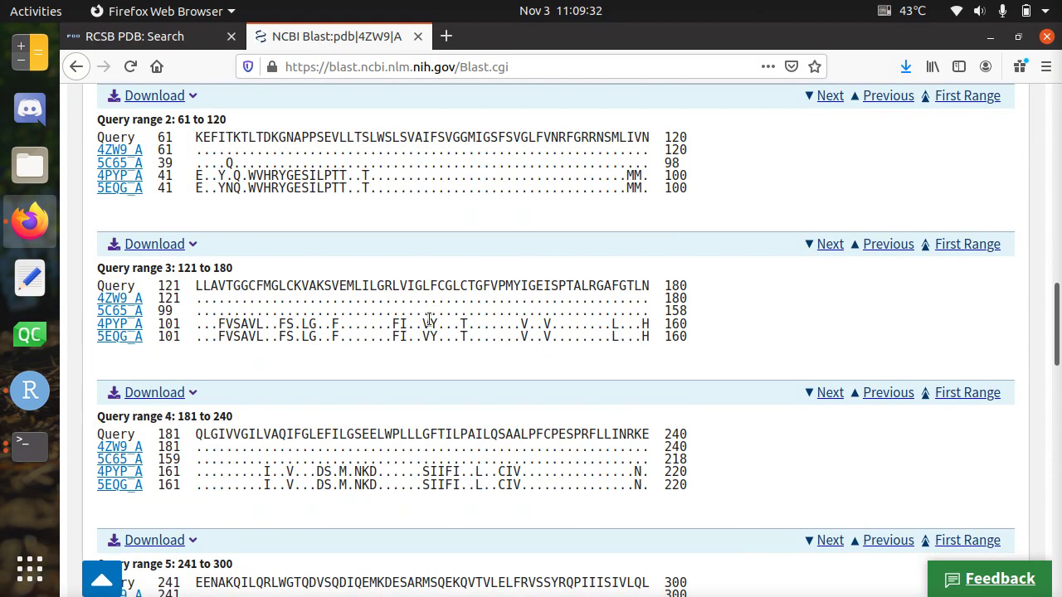
scroll(490, 374, down, 7)
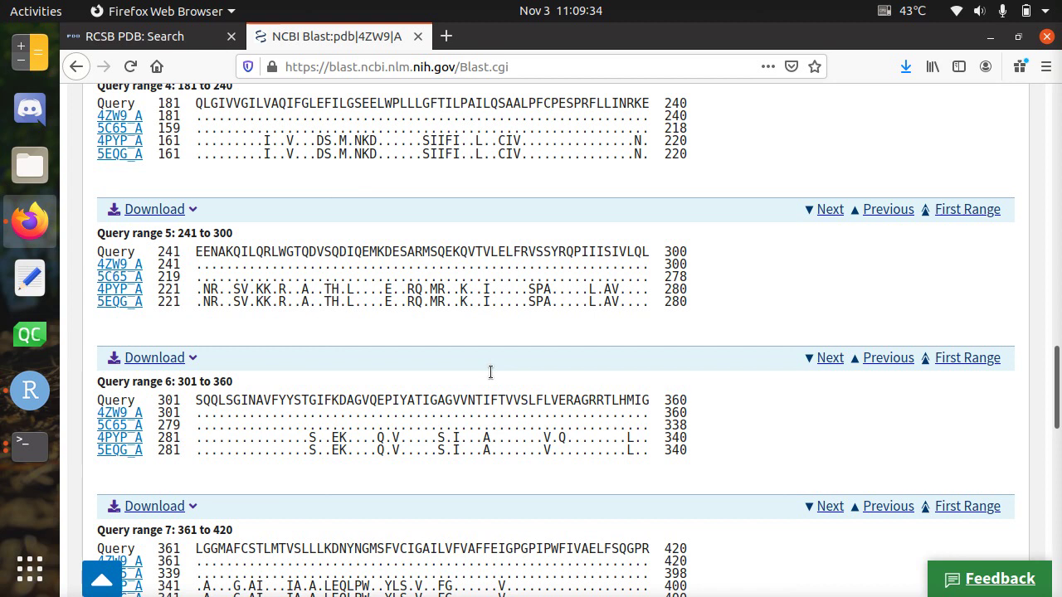
scroll(490, 377, up, 5)
scroll(490, 378, up, 3)
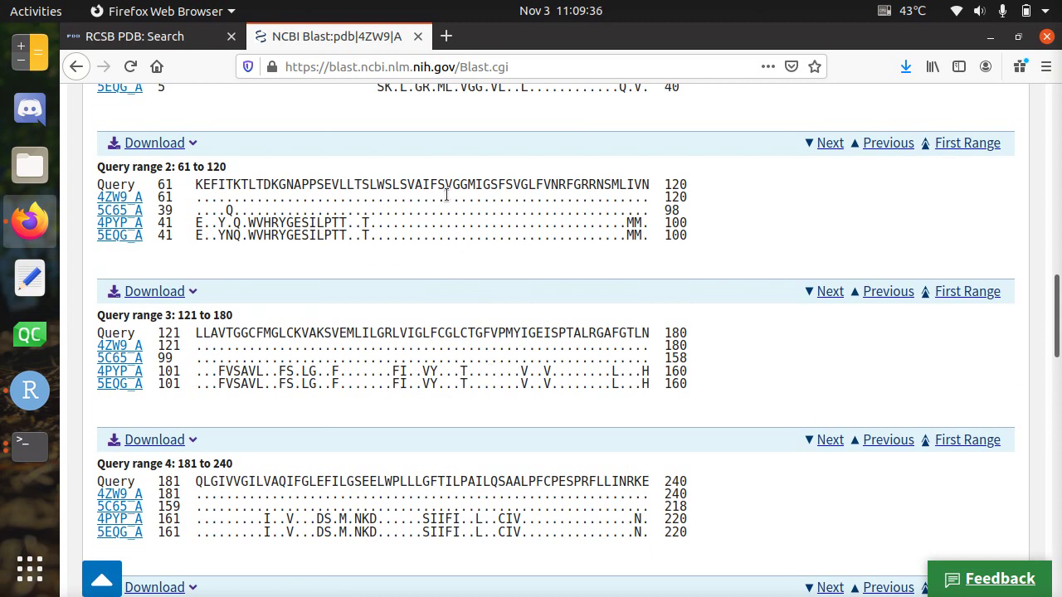
scroll(451, 249, down, 2)
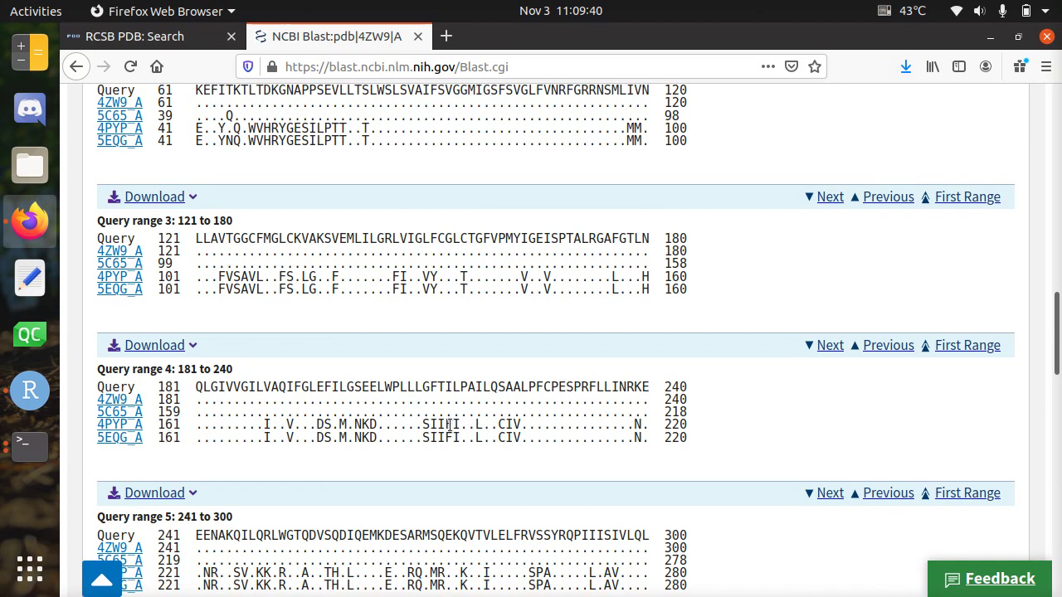
scroll(449, 425, down, 6)
scroll(537, 288, up, 15)
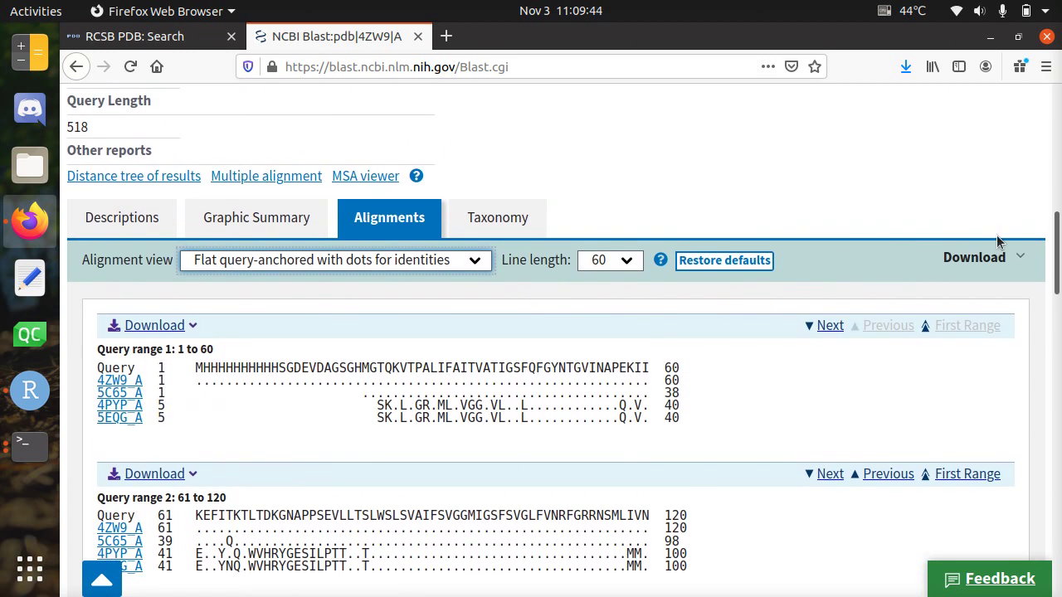
Download the hits as FASTA (aligned sequences) and open seqdump.txt with Text Editor
click(994, 253)
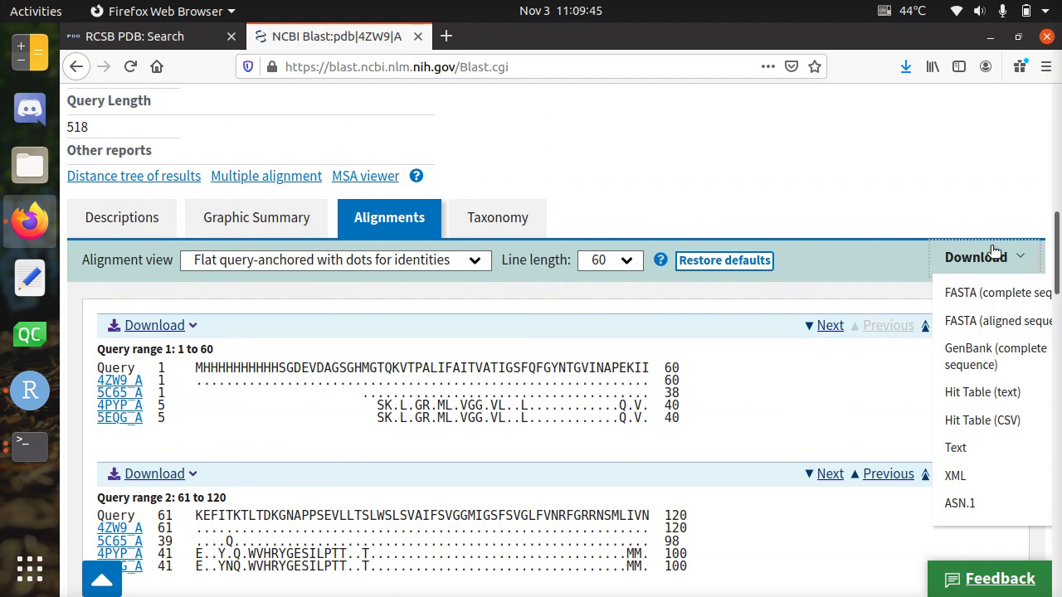
click(1003, 325)
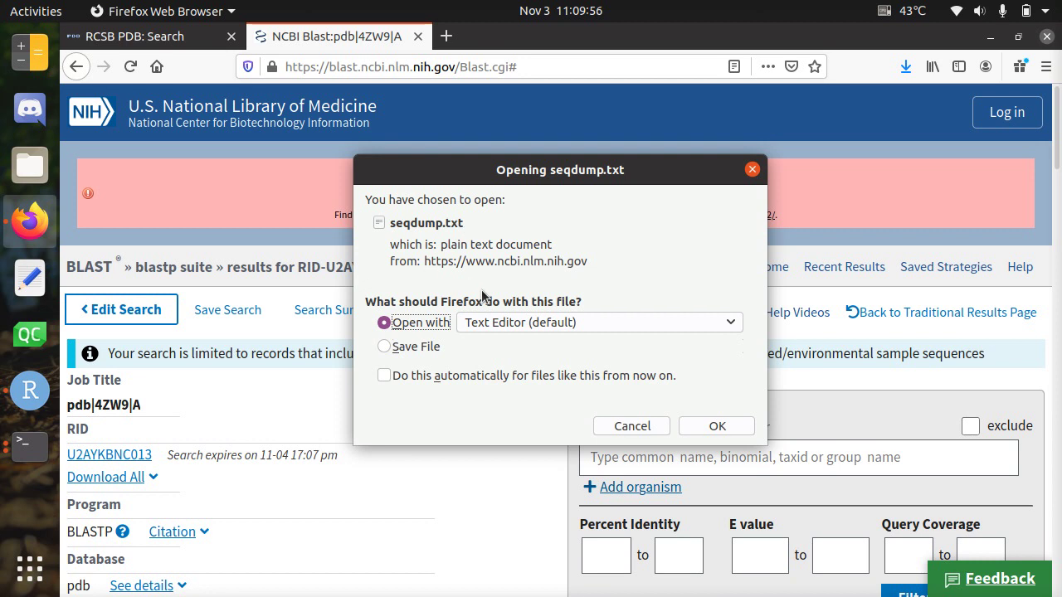
click(706, 427)
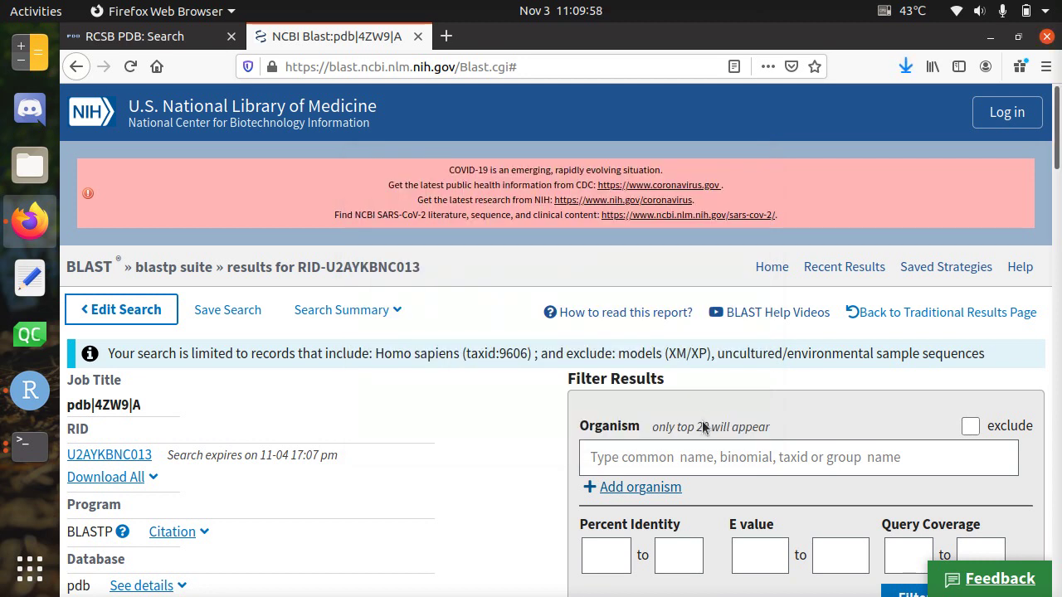
Highlight the 4ZW9_A identifier in seqdump-1.txt and scroll through the four aligned sequences
scroll(564, 308, down, 2)
scroll(564, 307, up, 2)
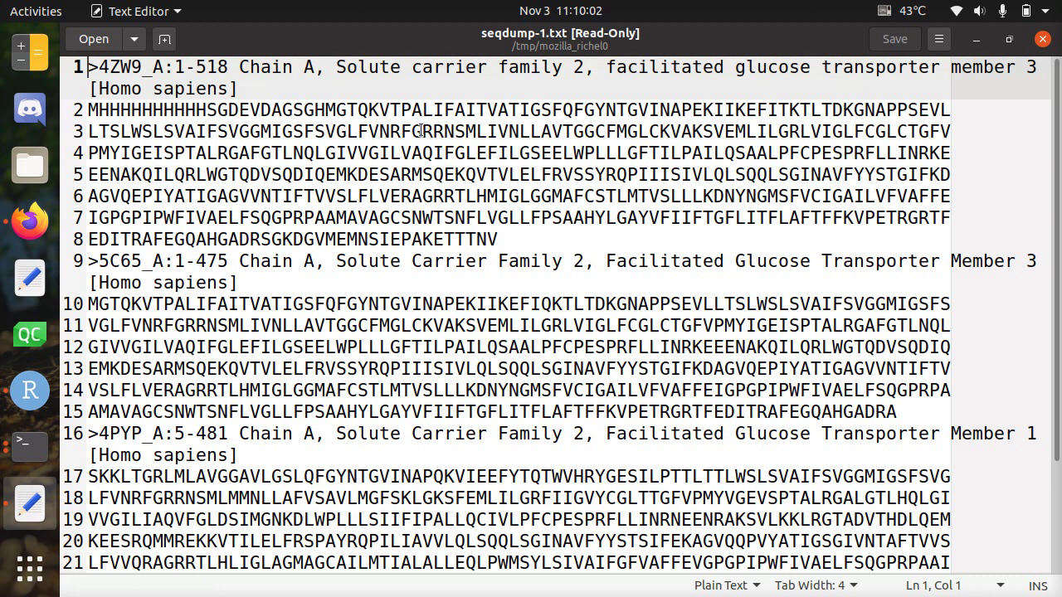
key(Right)
key(shift+Right)
key(shift+Right)
key(shift+Right)
key(shift+Right)
key(shift+Right)
key(shift+Right)
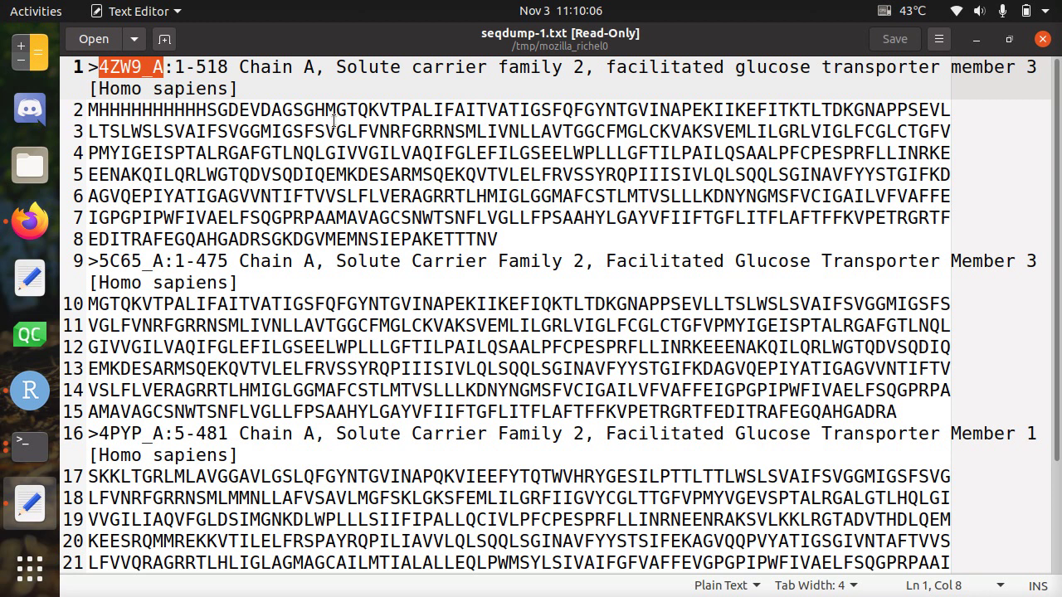
scroll(332, 121, down, 3)
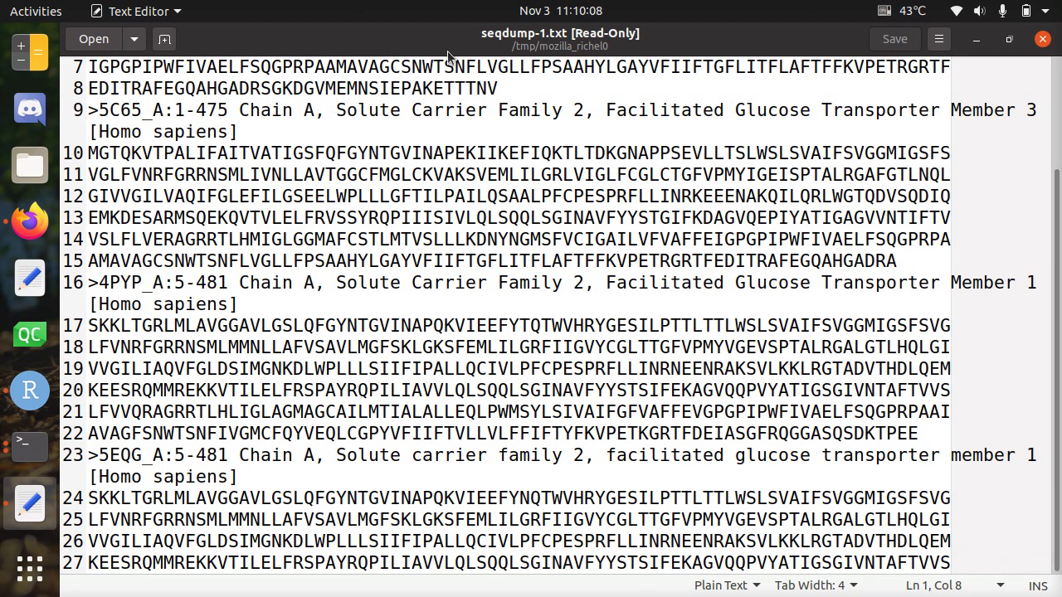
scroll(389, 73, up, 3)
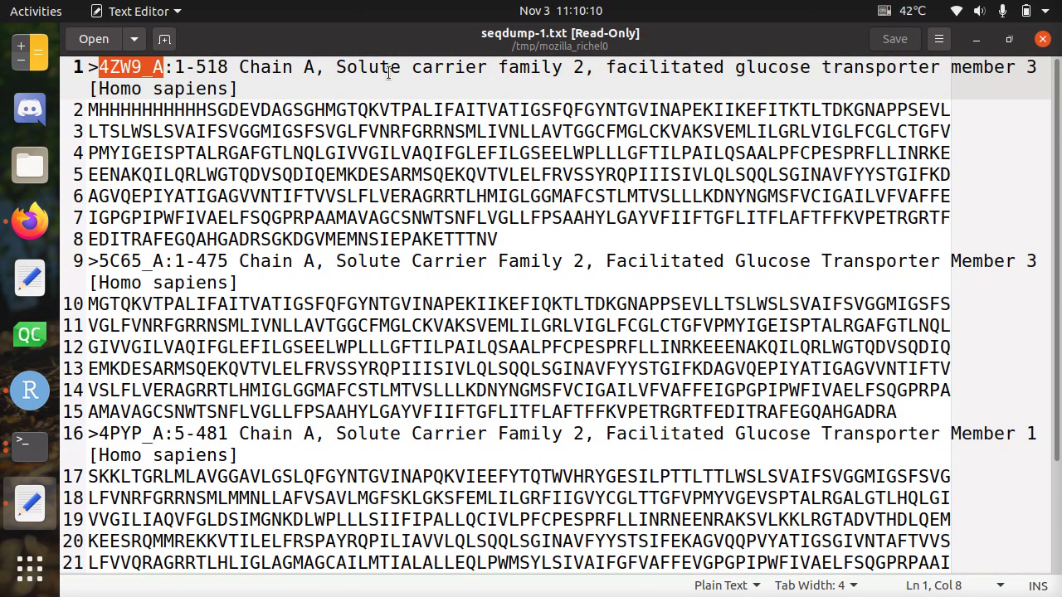